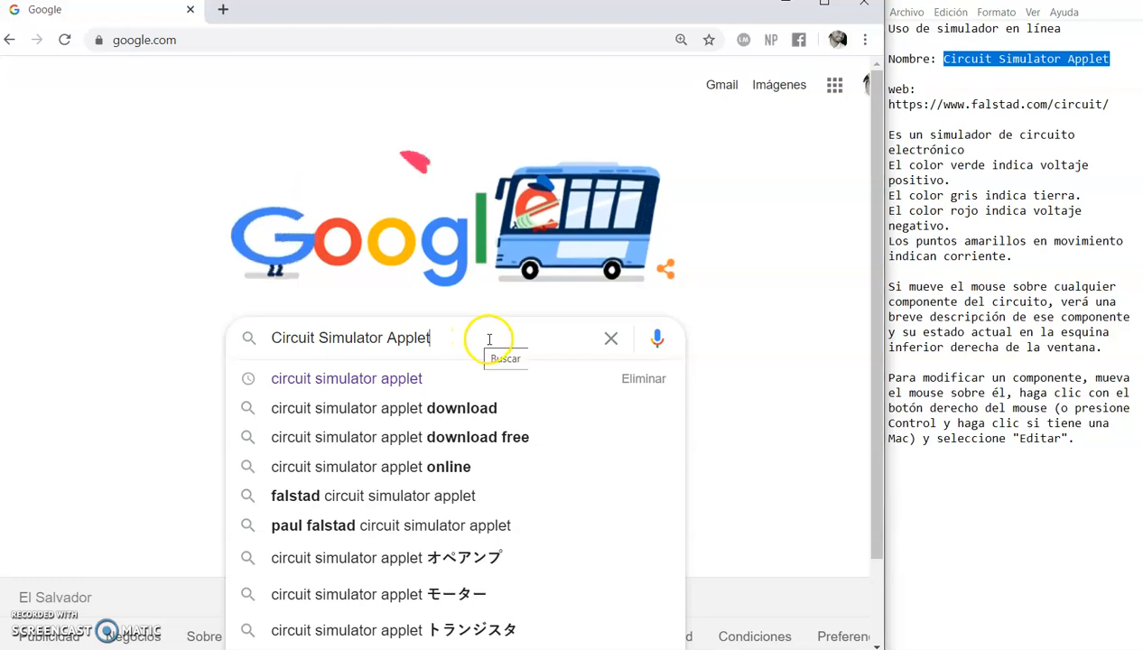
Search Google for Circuit Simulator Applet and open the Falstad simulator page from the results.
key("Return")
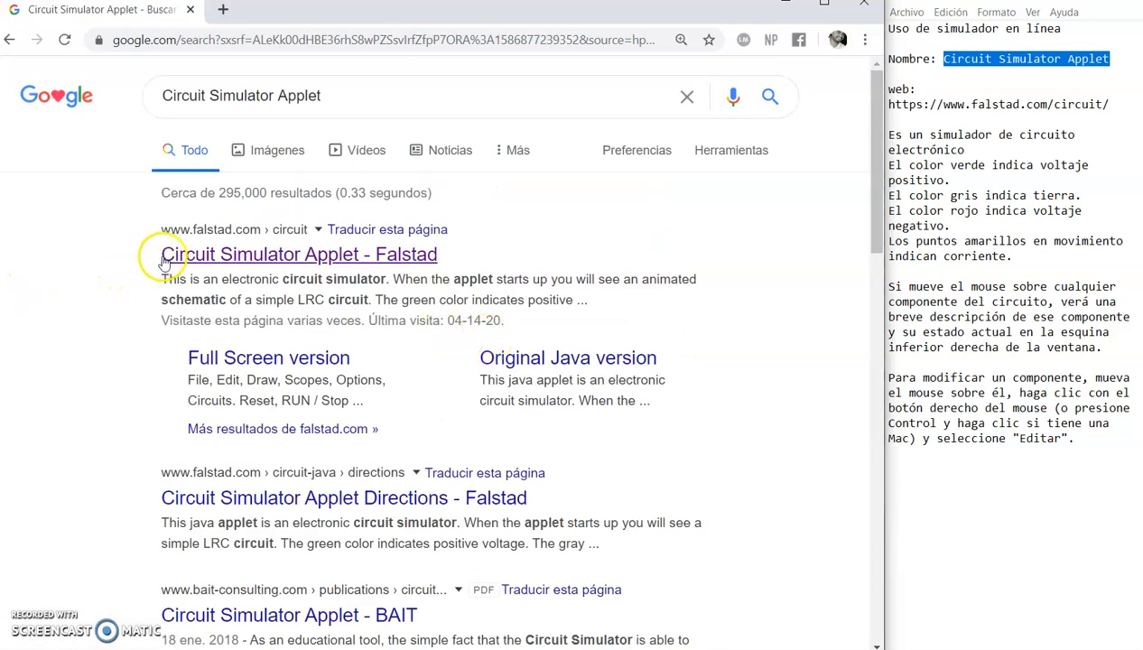
left_click(273, 256)
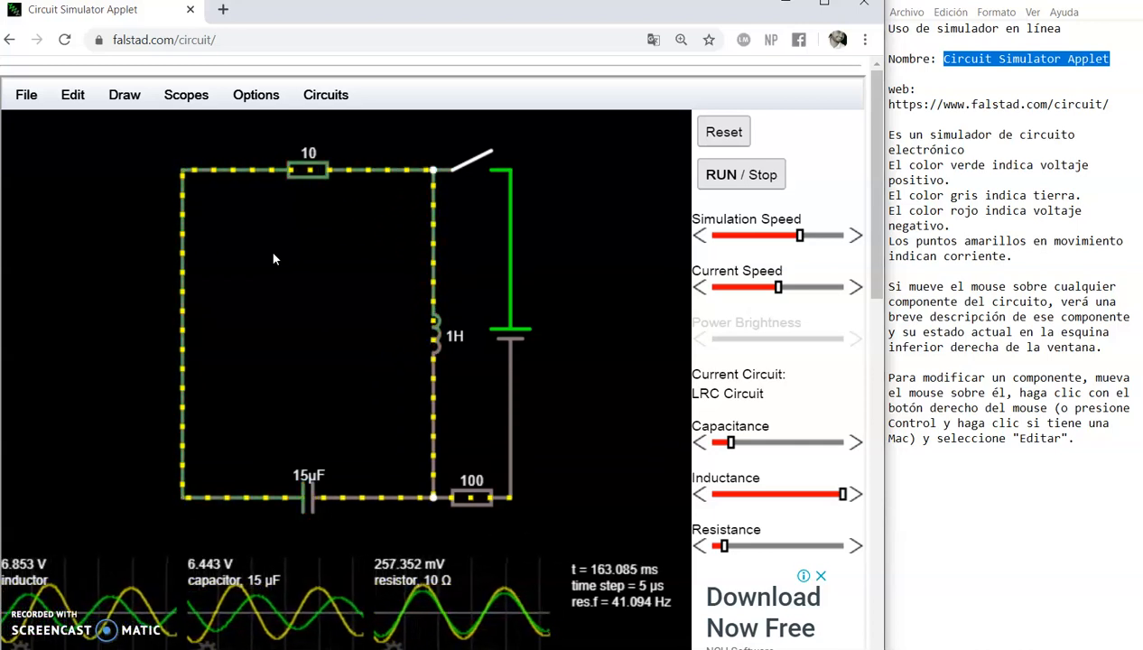
Examine the sample LRC circuit's components, wire colours and scope traces alongside the explanatory notes and the series-circuit assignment.
mouse_move(330, 179)
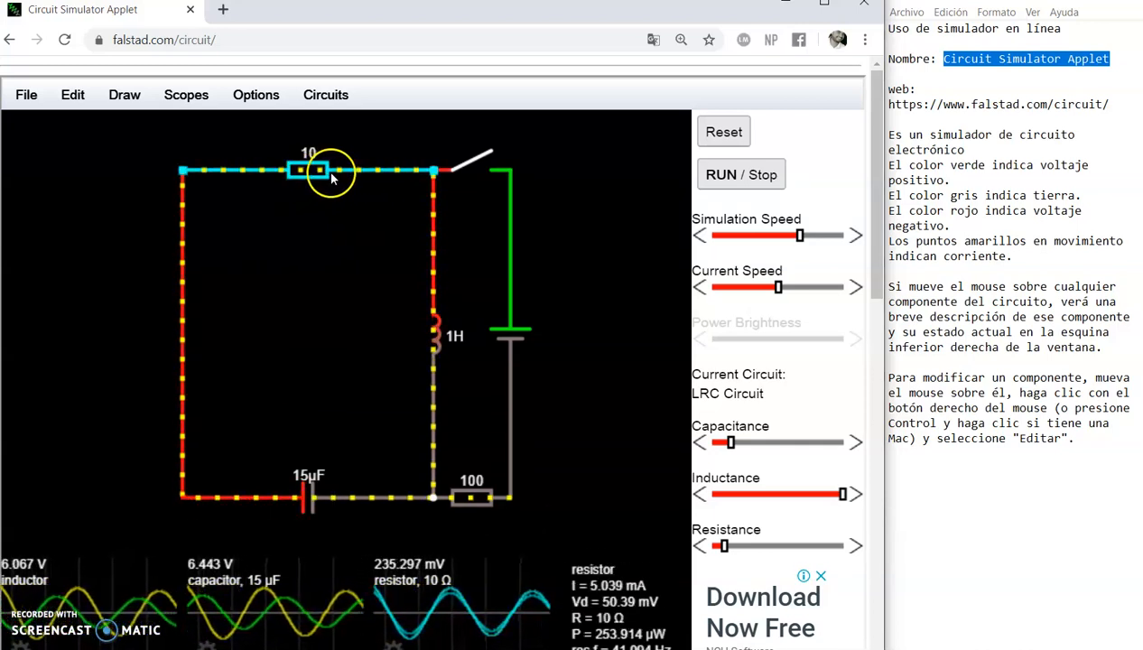
mouse_move(515, 255)
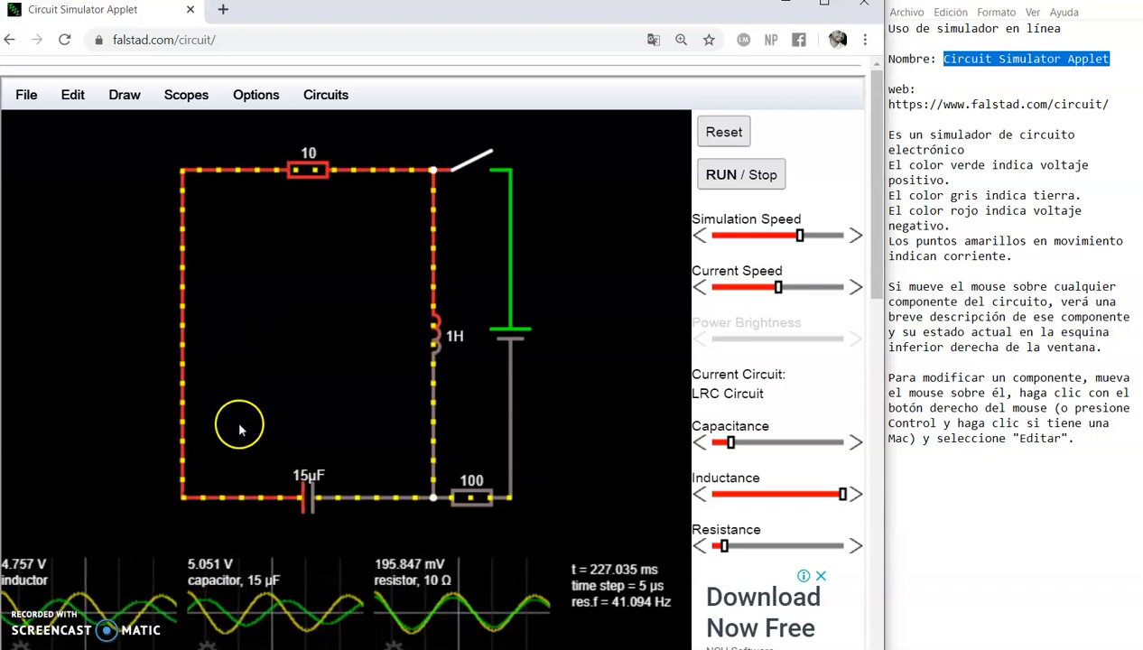
mouse_move(244, 582)
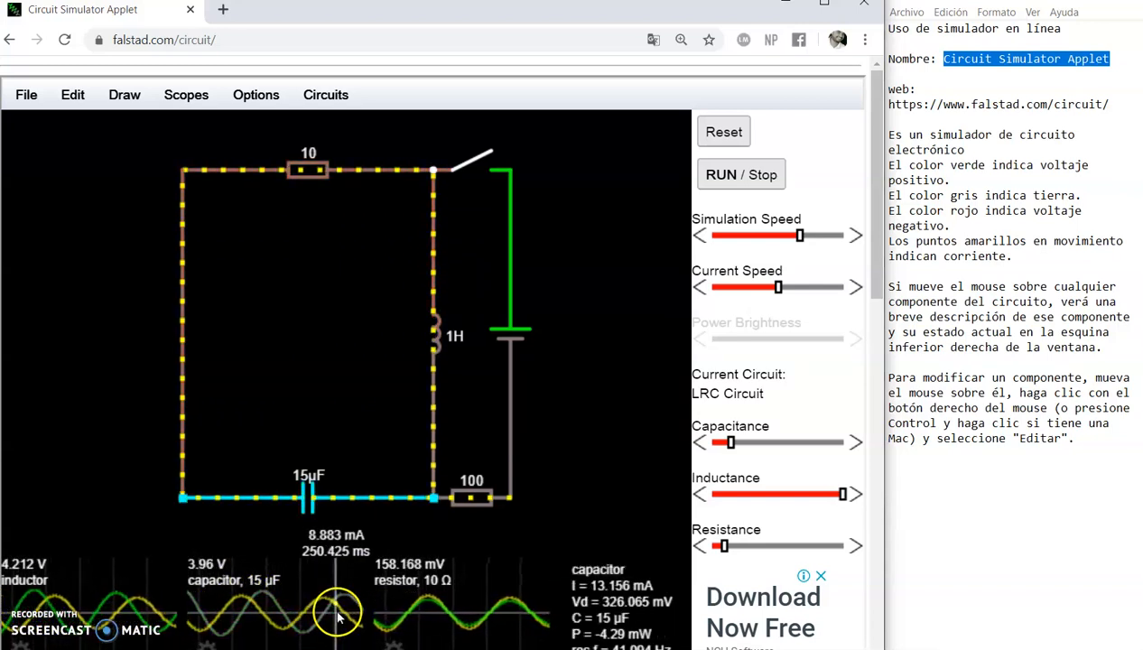
mouse_move(386, 613)
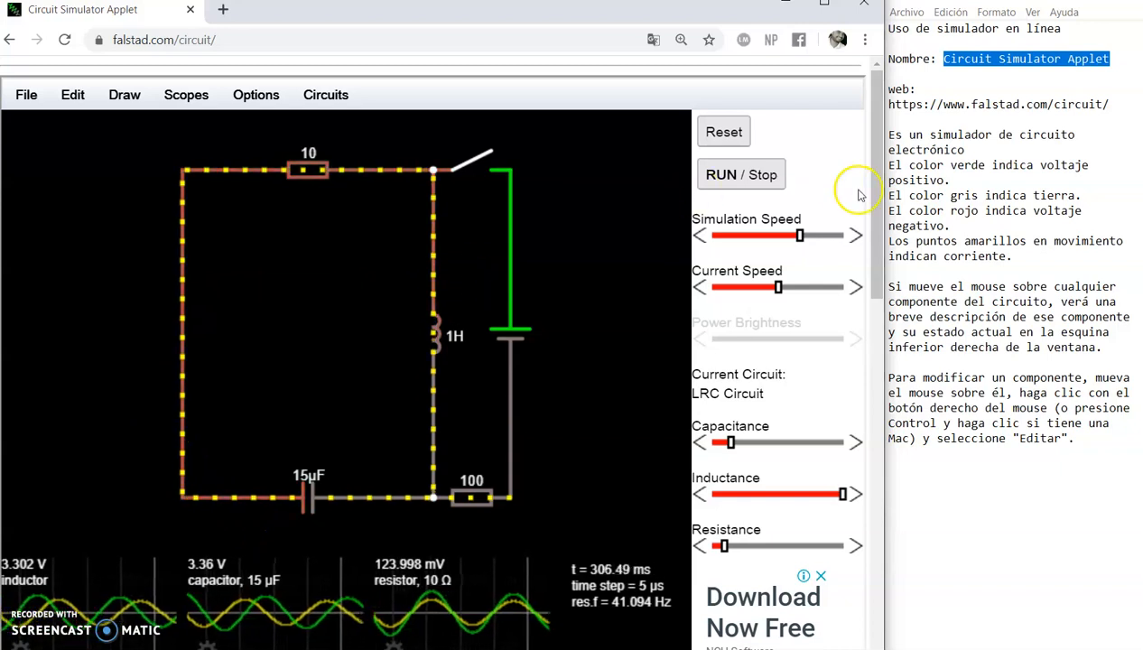
left_click(986, 173)
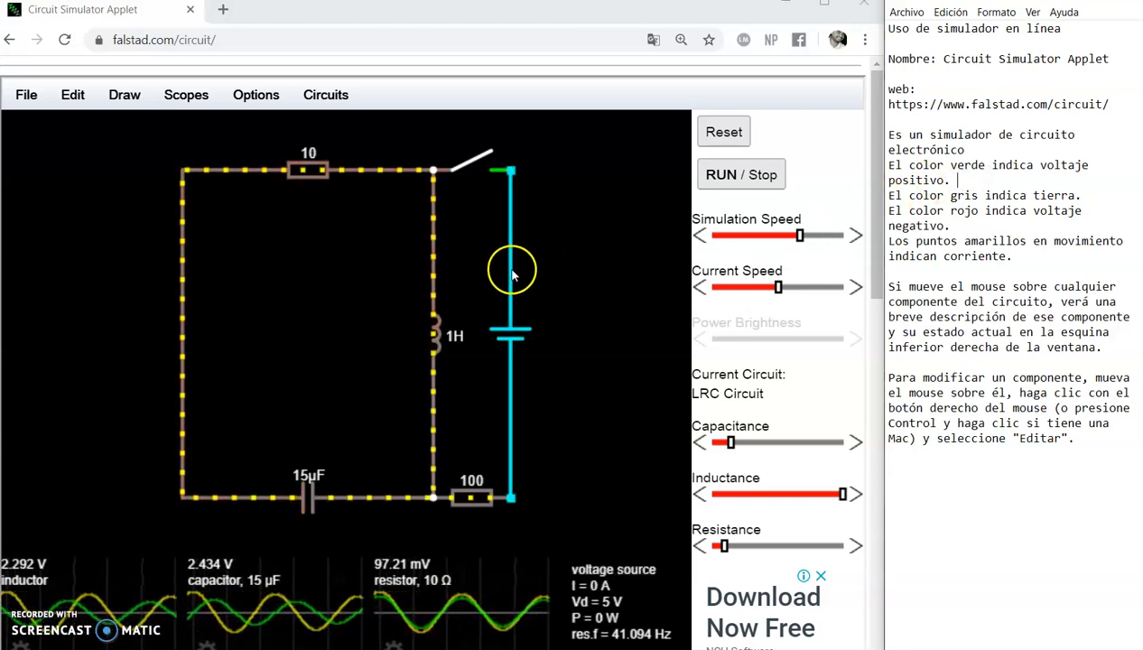
left_click(546, 251)
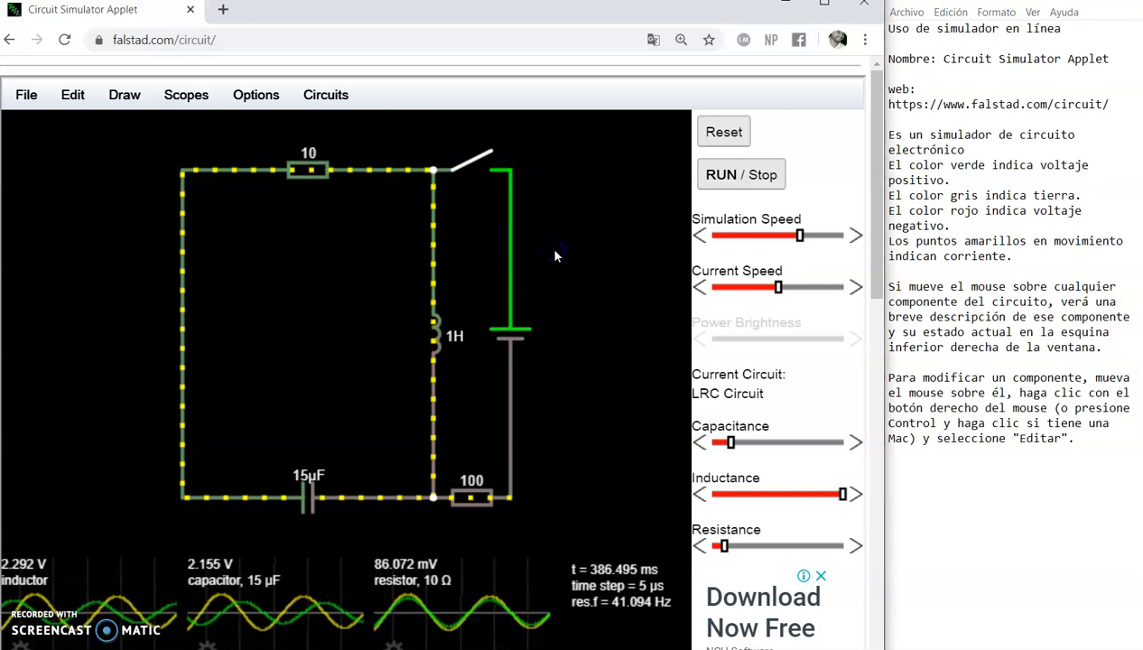
left_click(557, 365)
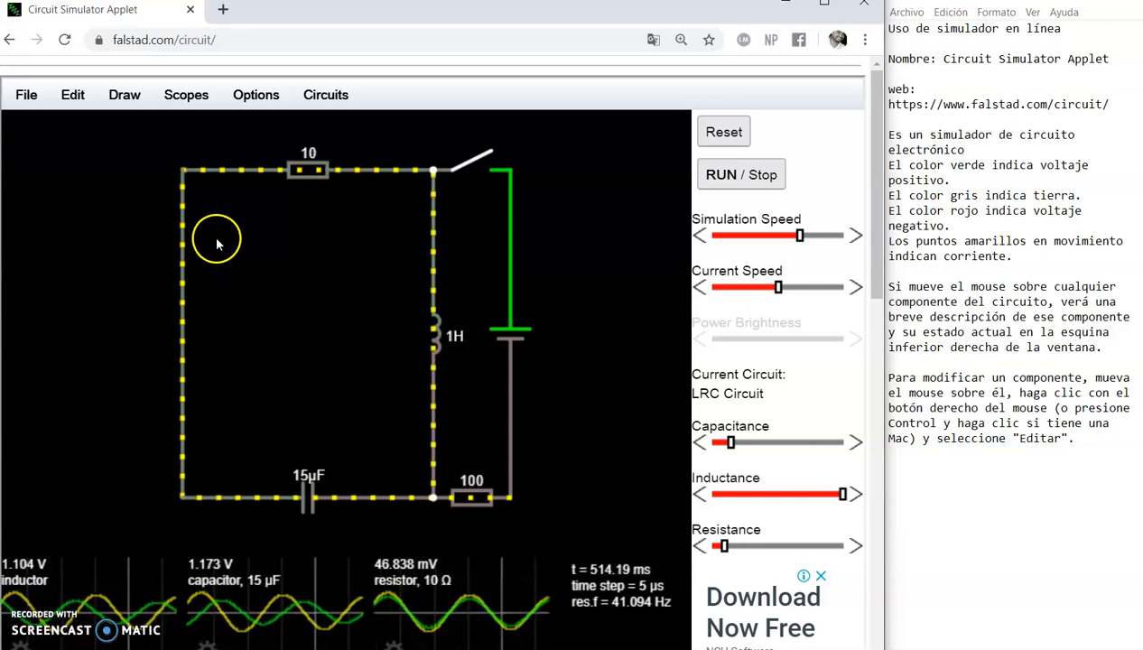
left_click(233, 271)
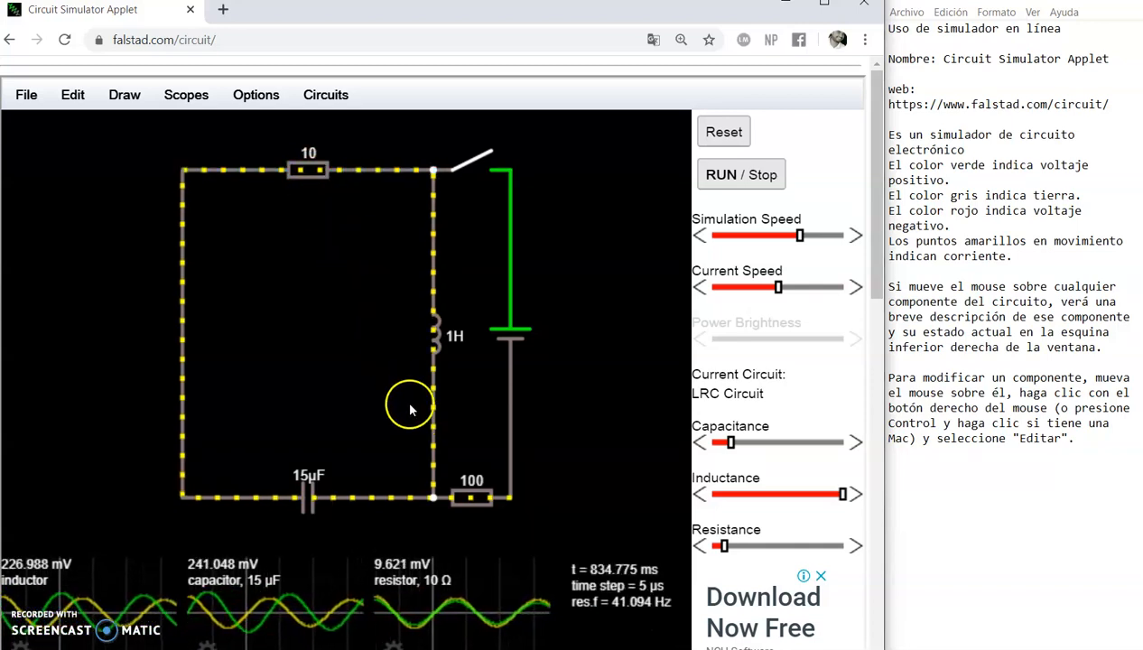
left_click(1035, 358)
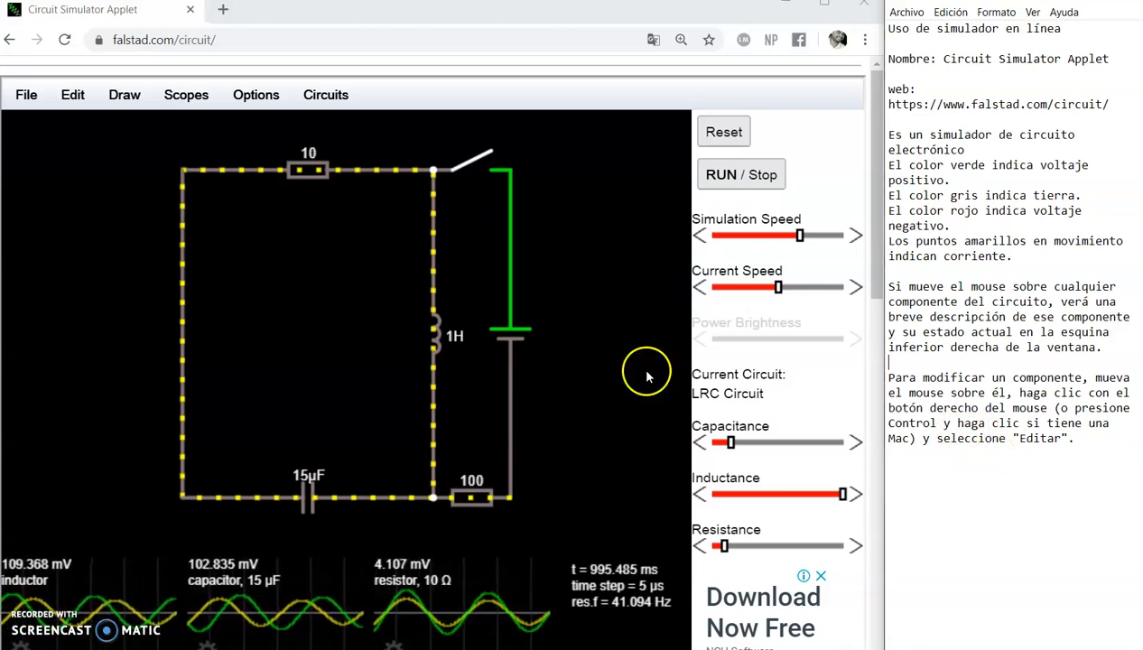
left_click(187, 264)
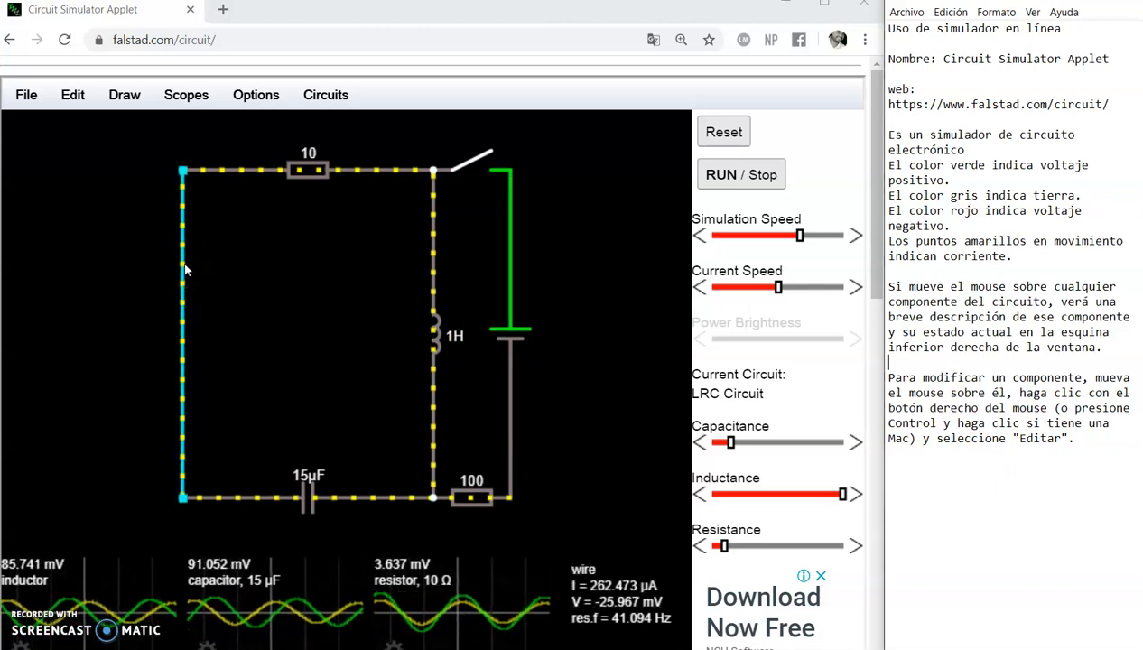
left_click(95, 477)
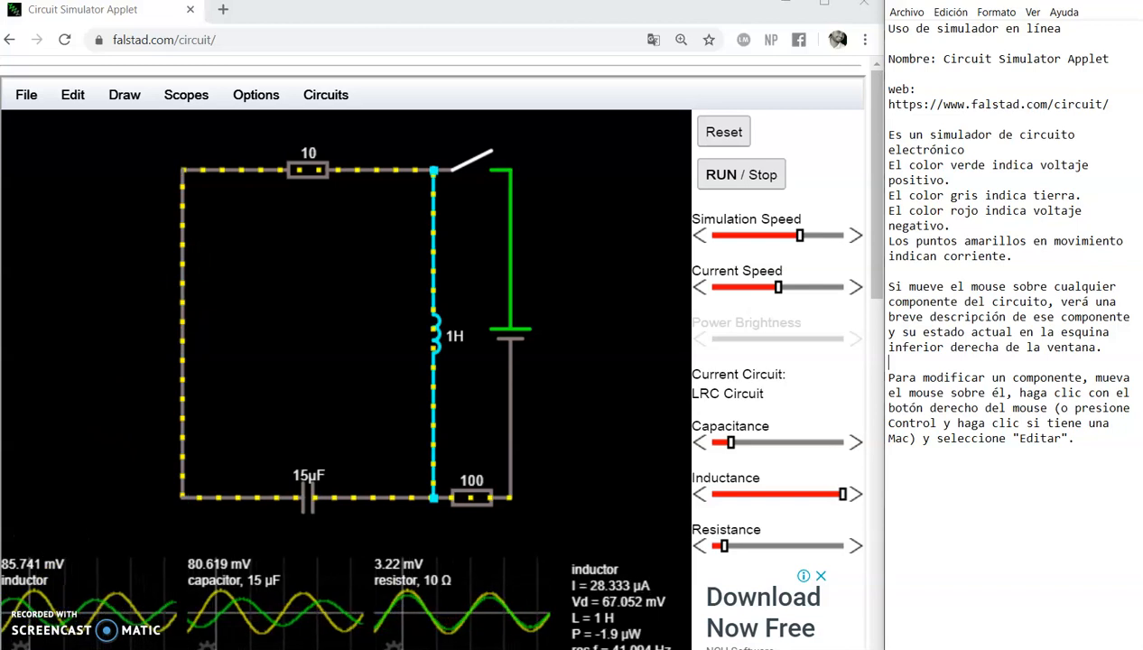
left_click(560, 511)
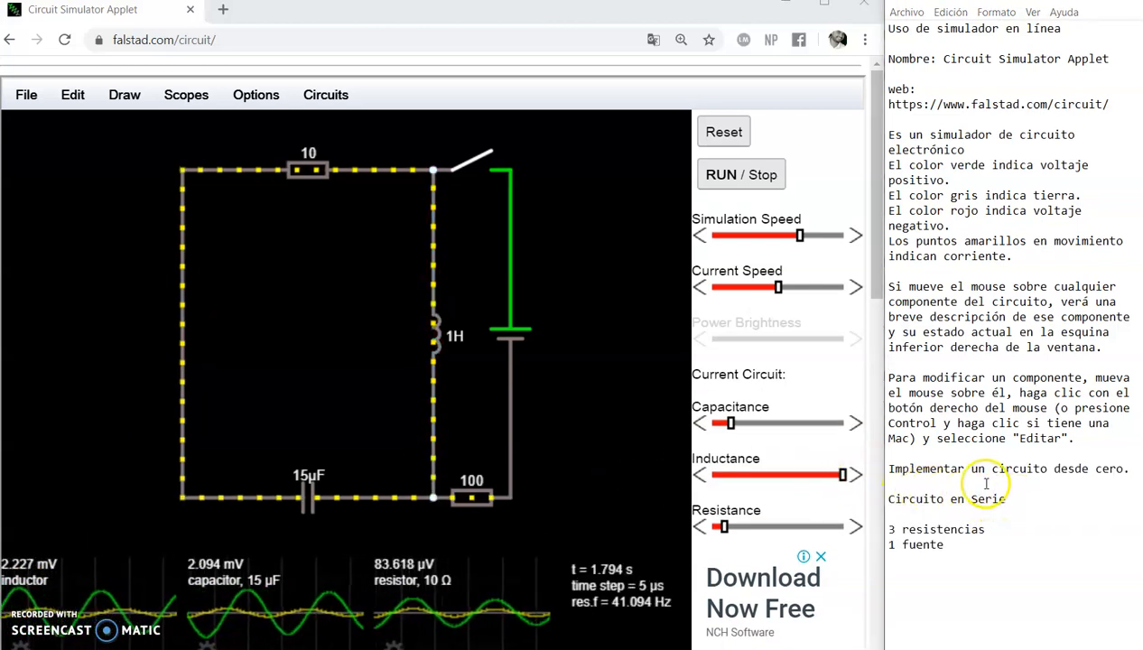
left_click(955, 481)
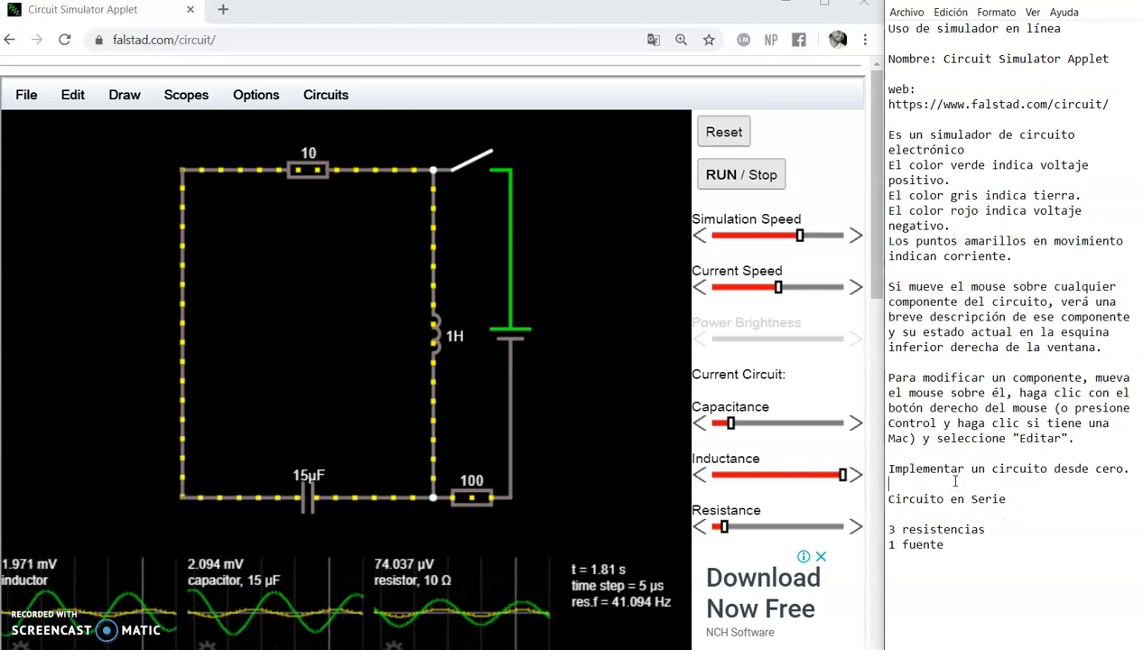
left_click(367, 316)
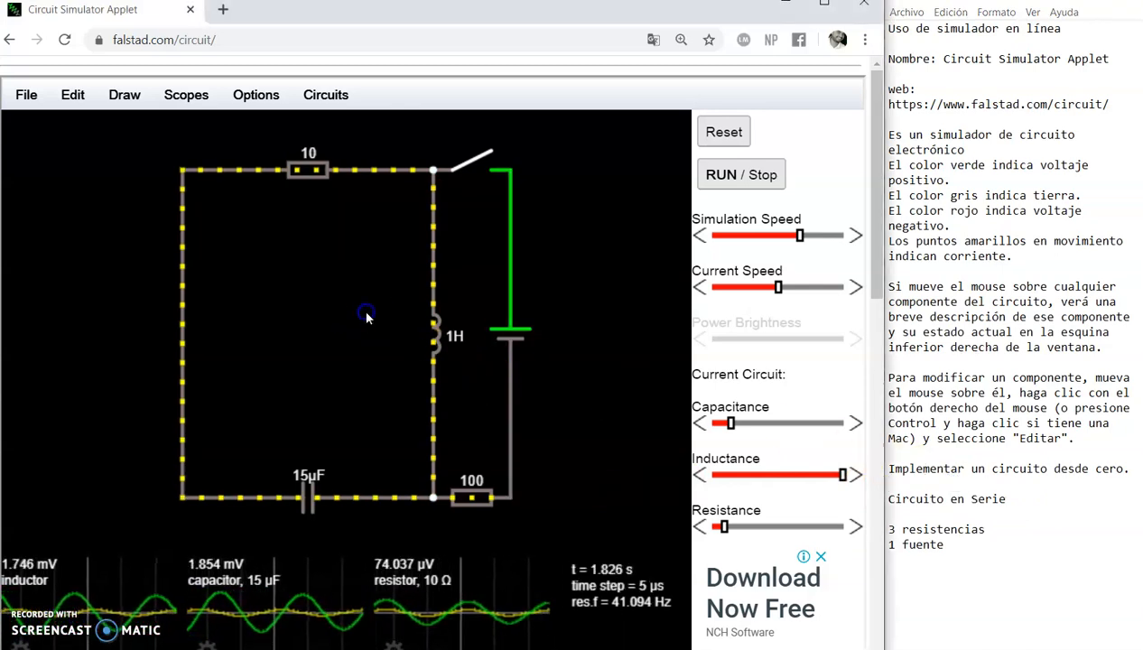
Delete the 10 Ω resistor and the 1 H inductor from the sample circuit.
mouse_move(312, 176)
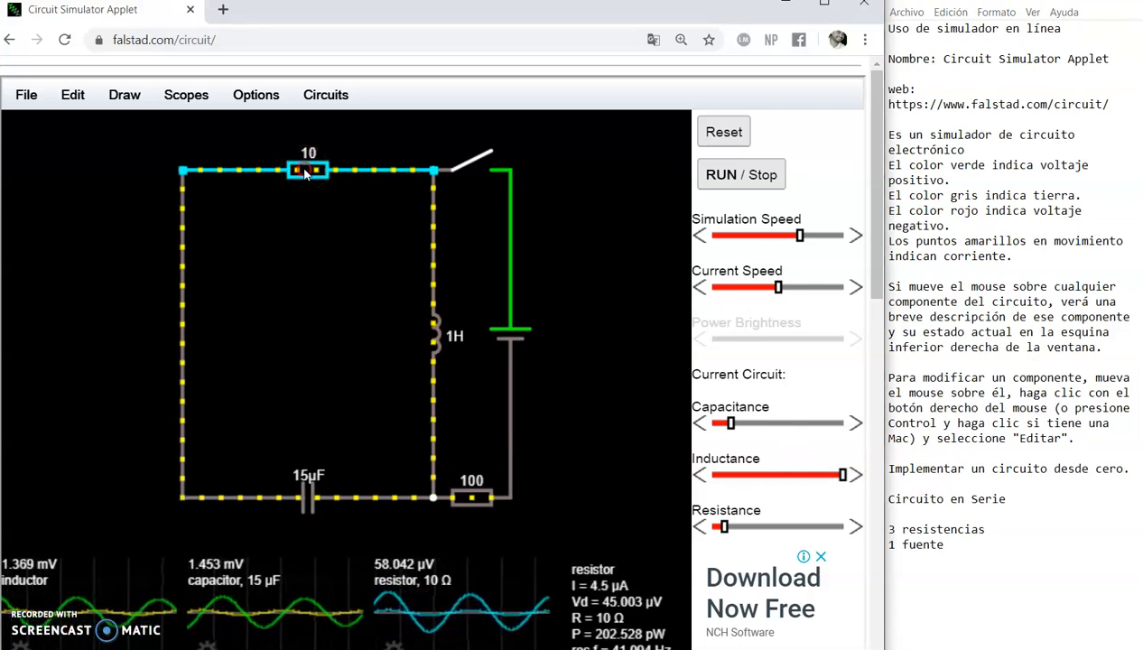
right_click(305, 172)
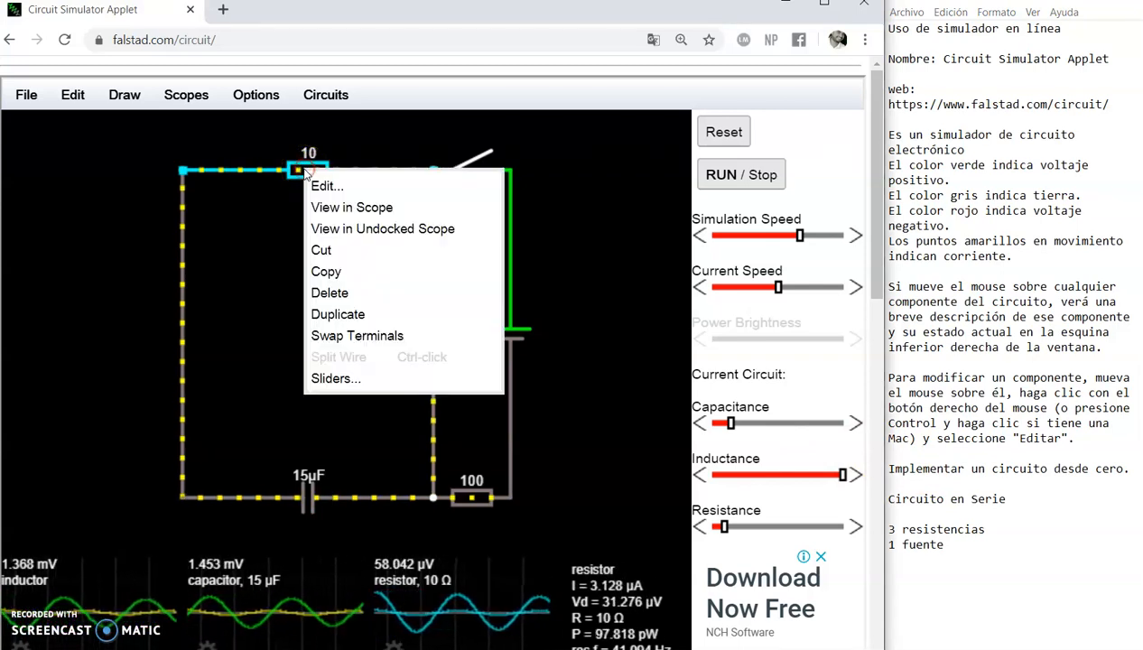
left_click(339, 293)
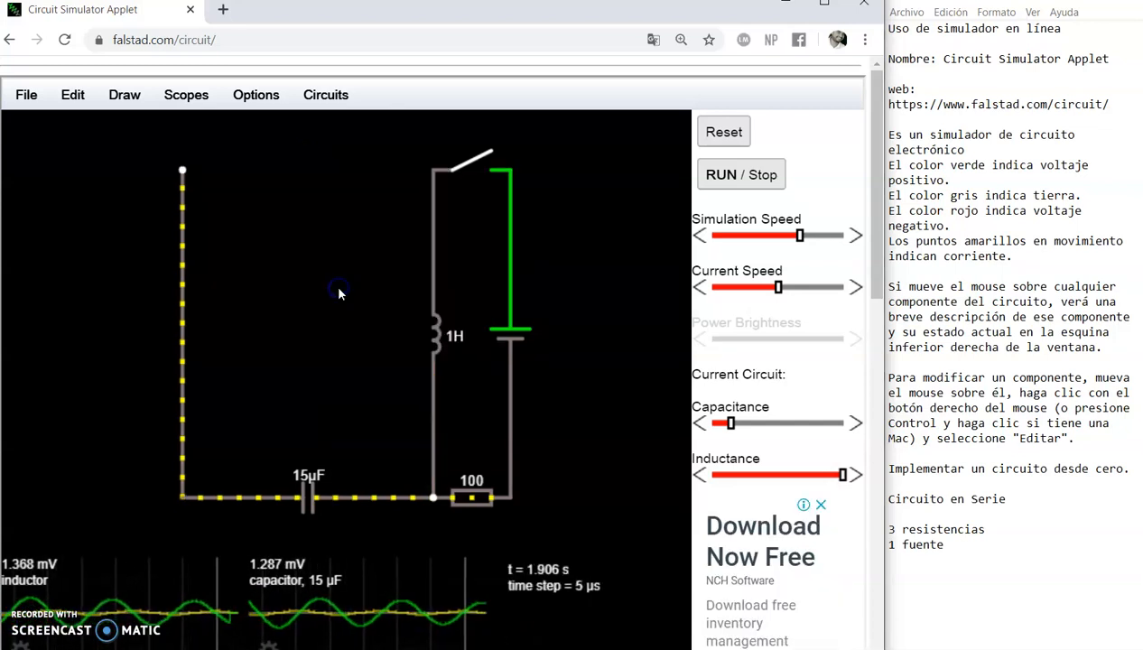
mouse_move(438, 341)
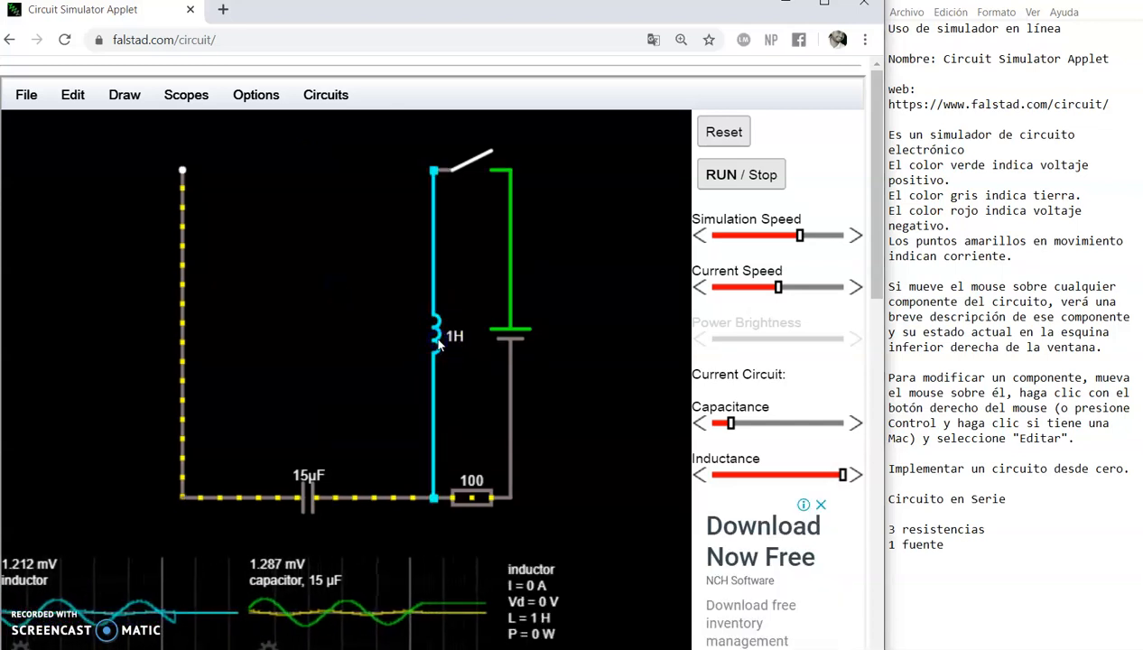
right_click(438, 344)
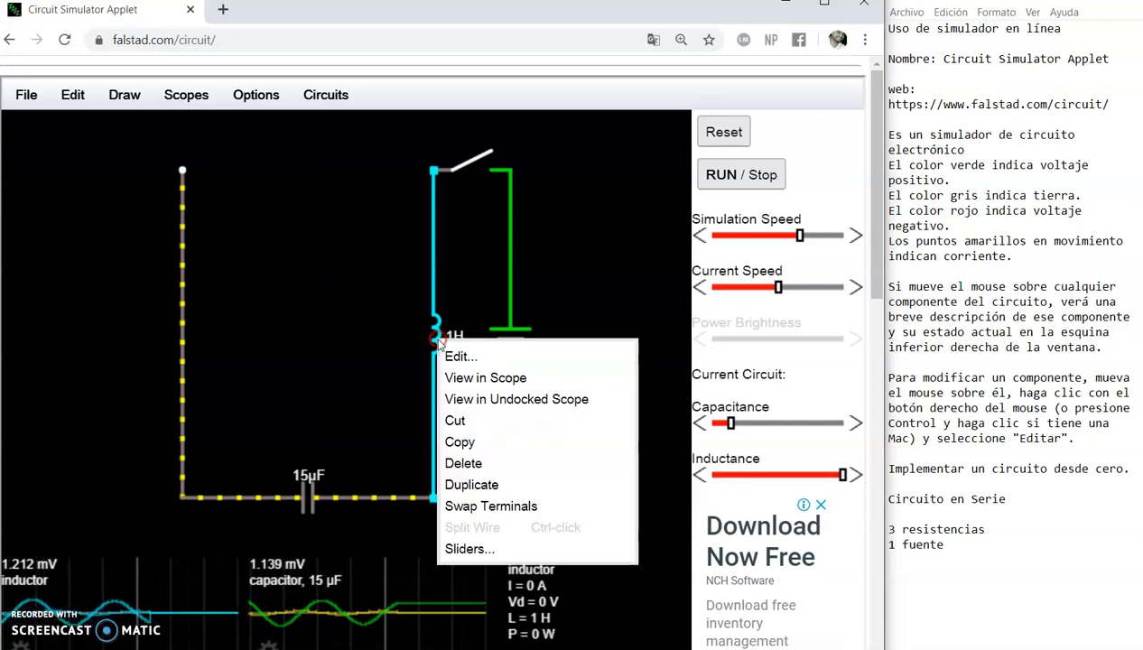
left_click(454, 464)
left_click(465, 397)
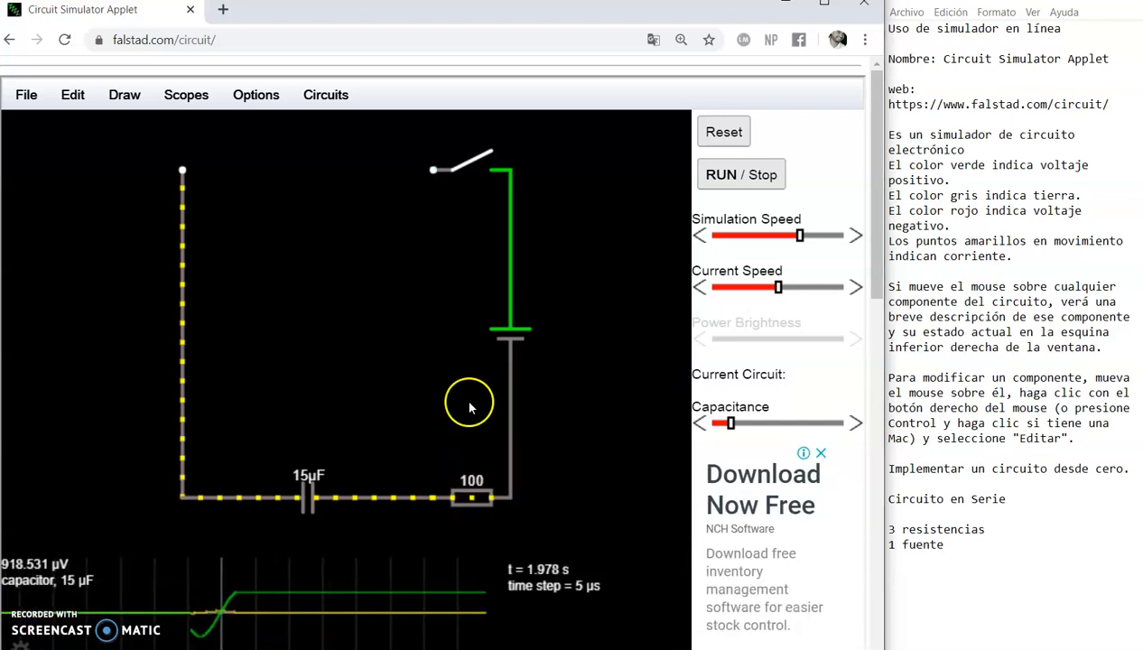
Delete the voltage source and the open switch from the sample circuit.
right_click(511, 341)
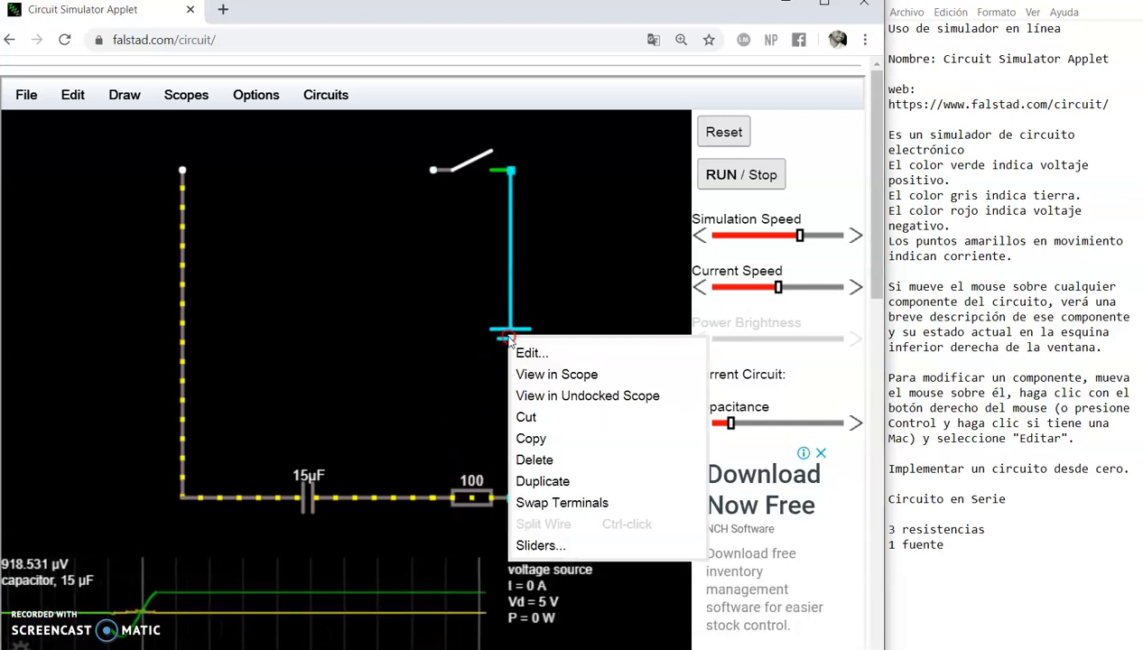
left_click(534, 460)
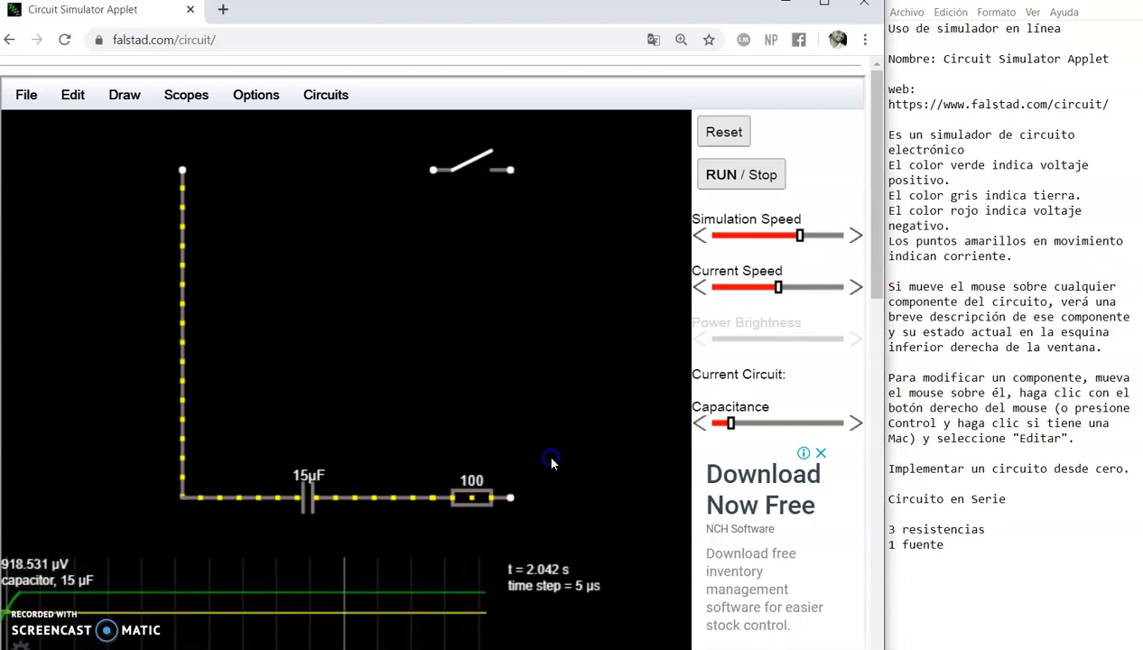
right_click(476, 179)
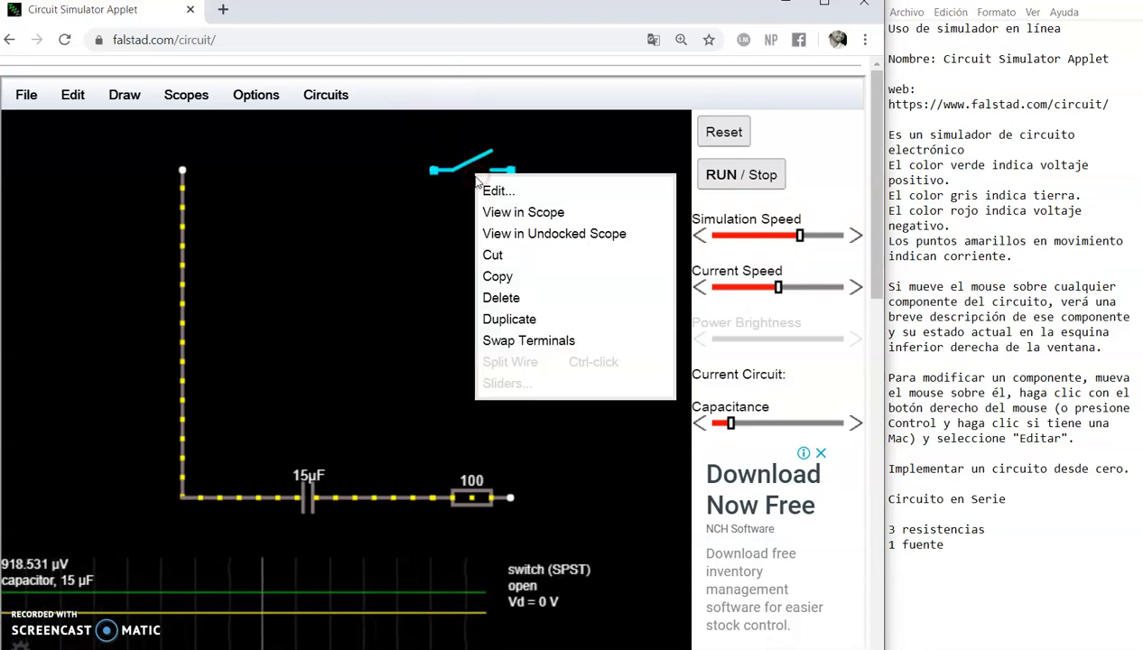
left_click(502, 298)
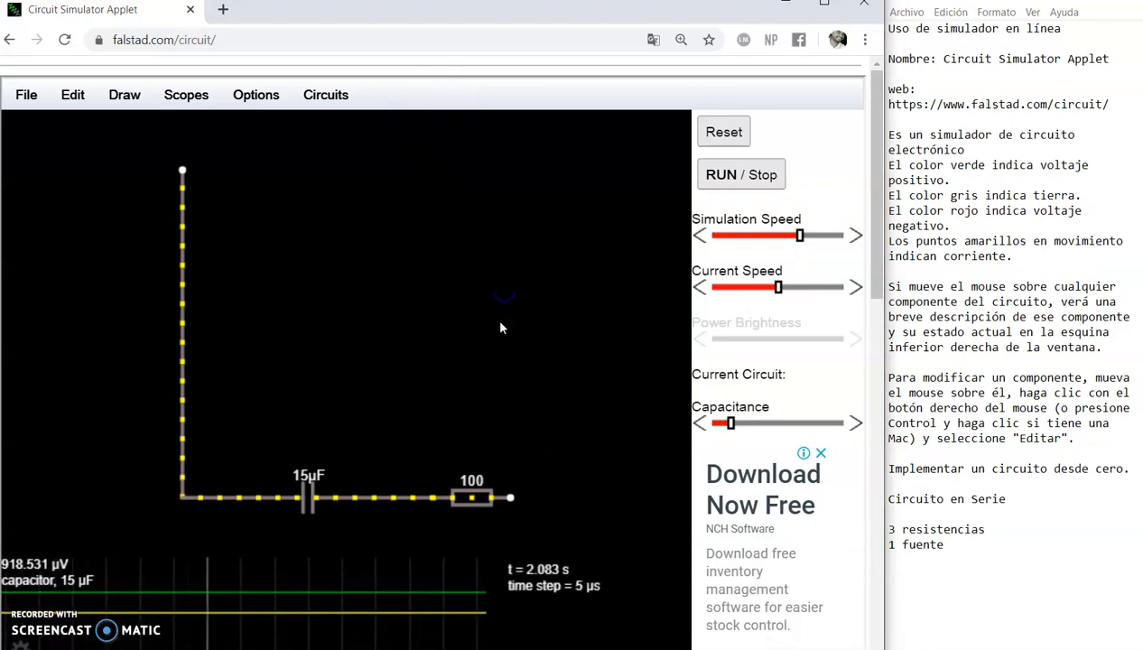
Remove the 100 Ω resistor and the 15 µF capacitor from the circuit's lower branch.
right_click(485, 498)
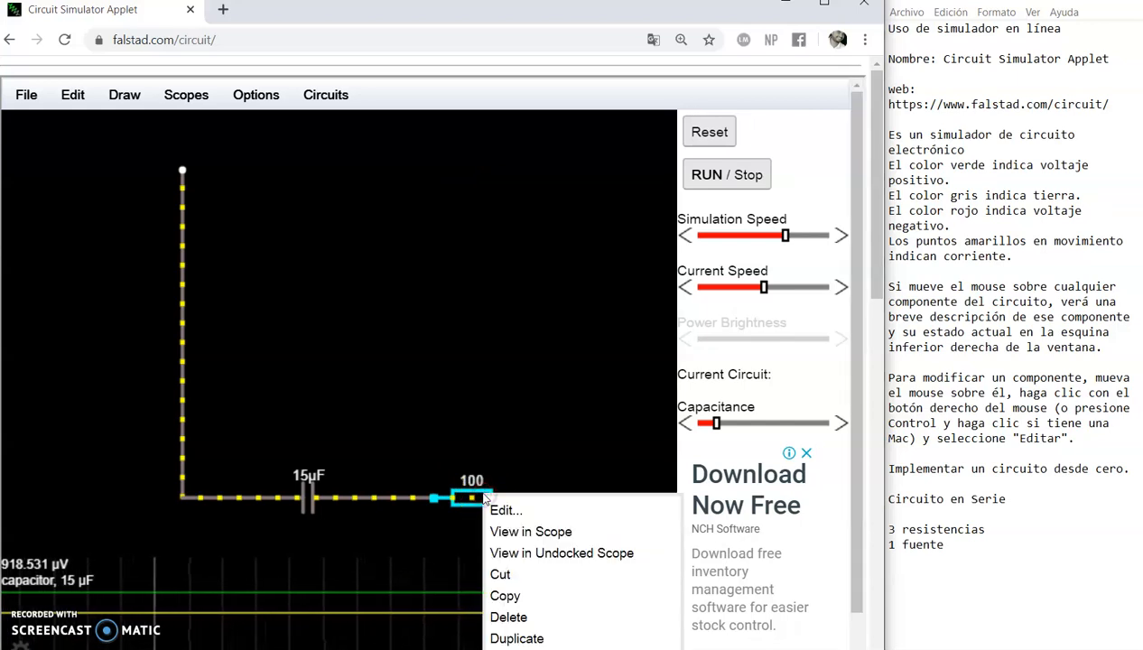
left_click(519, 578)
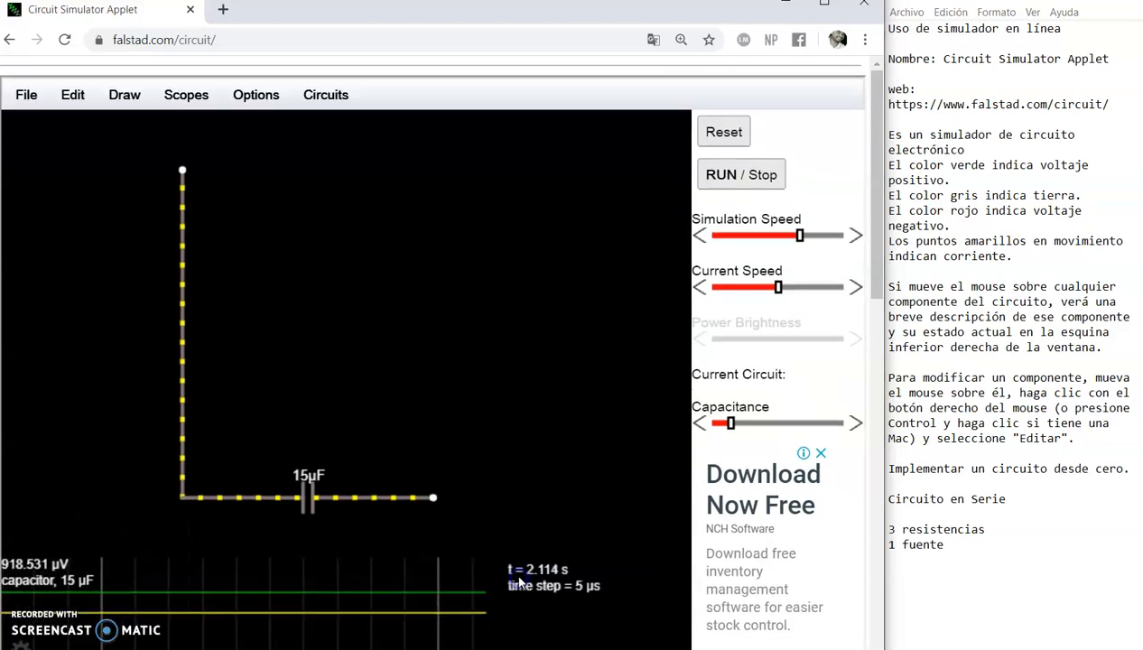
right_click(311, 497)
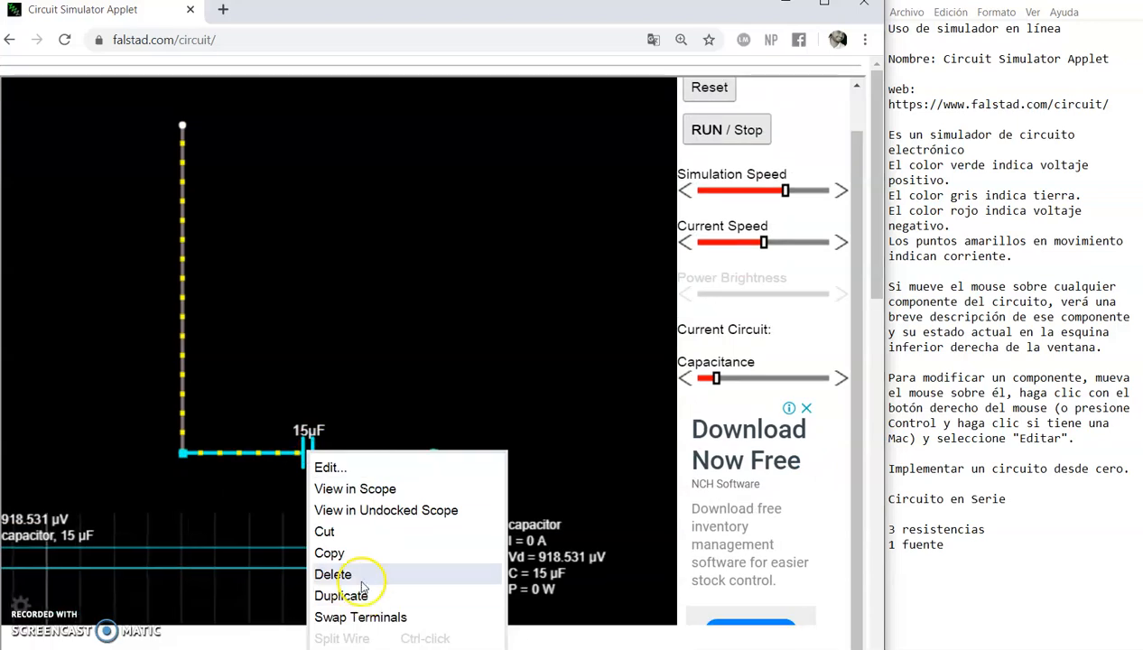
left_click(366, 578)
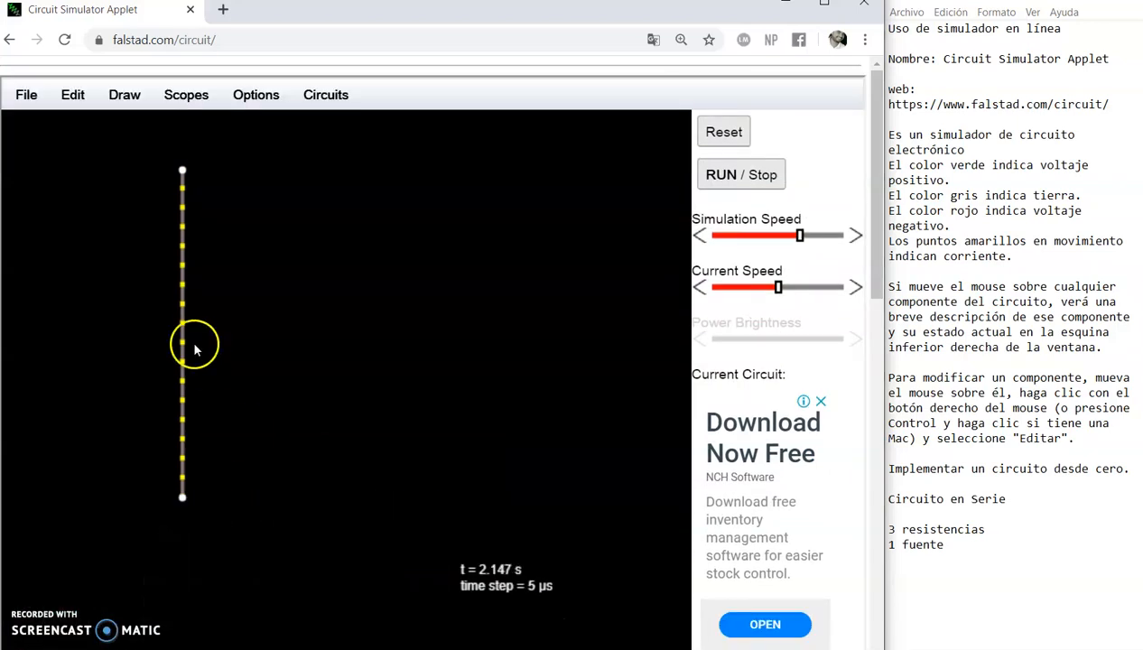
Delete the remaining vertical wire to leave the circuit canvas empty.
left_click(182, 317)
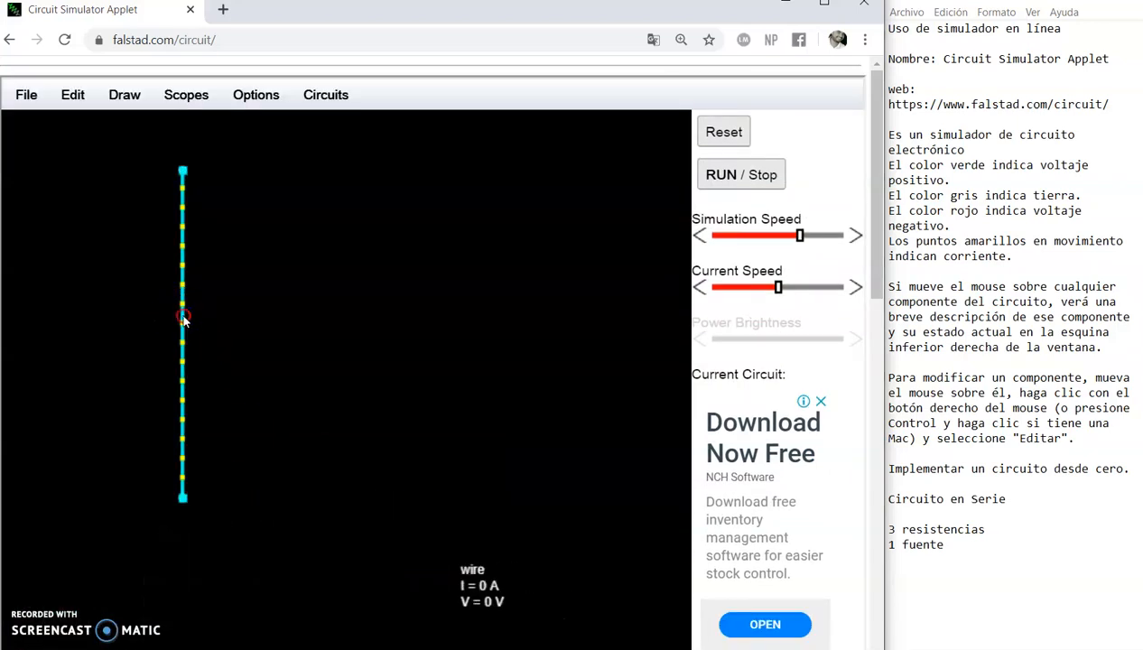
right_click(183, 318)
left_click(211, 440)
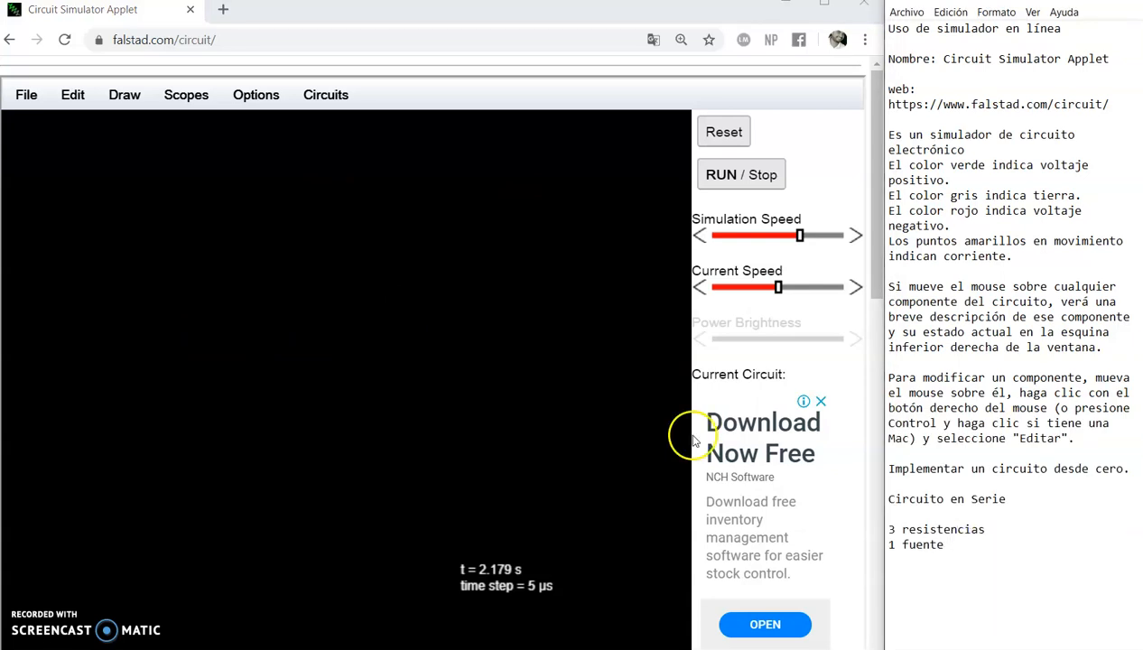
Place three 1k resistors on the empty canvas: two end to end in an upper row and one horizontally below them.
left_click(213, 242)
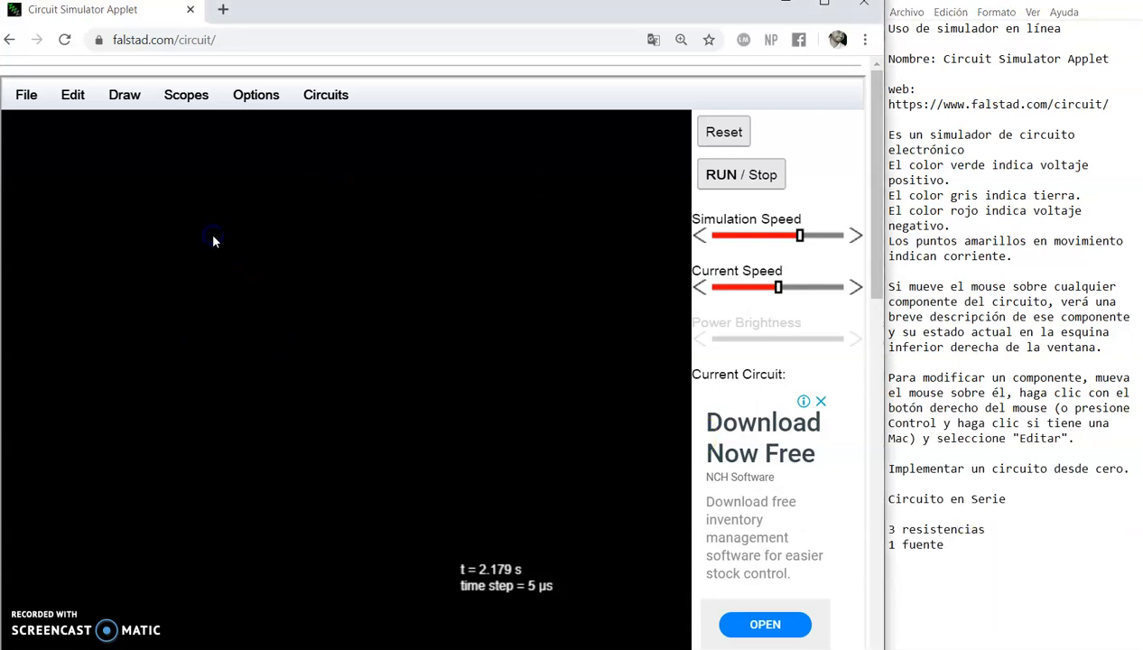
right_click(213, 241)
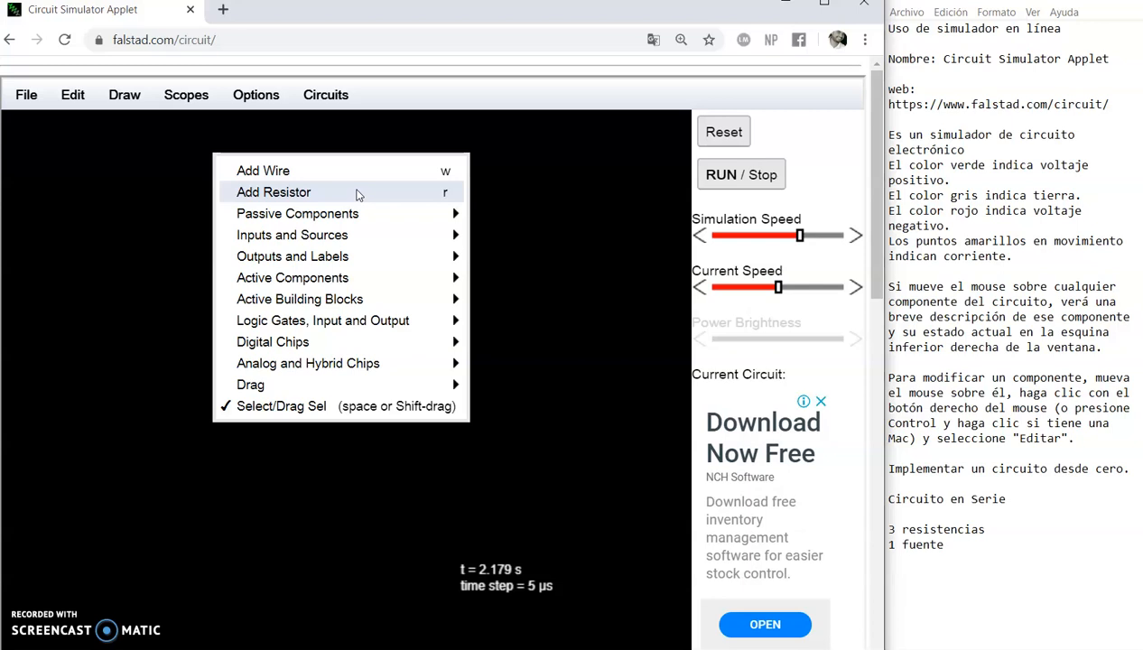
left_click(357, 195)
left_click_drag(171, 211, 174, 203)
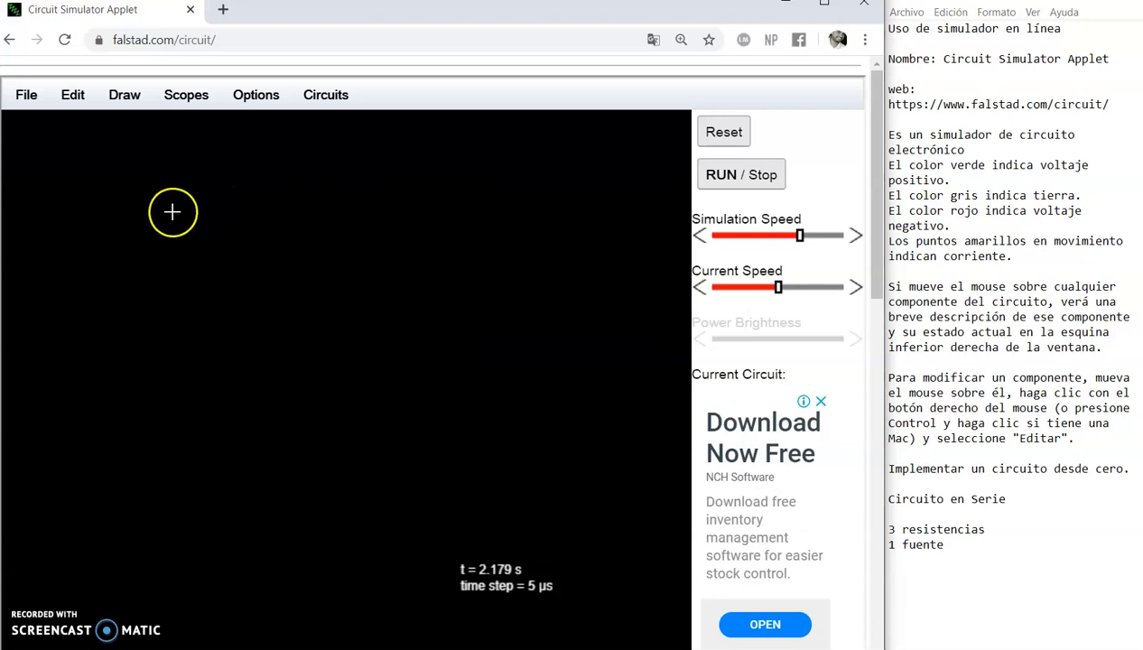
left_click(123, 218)
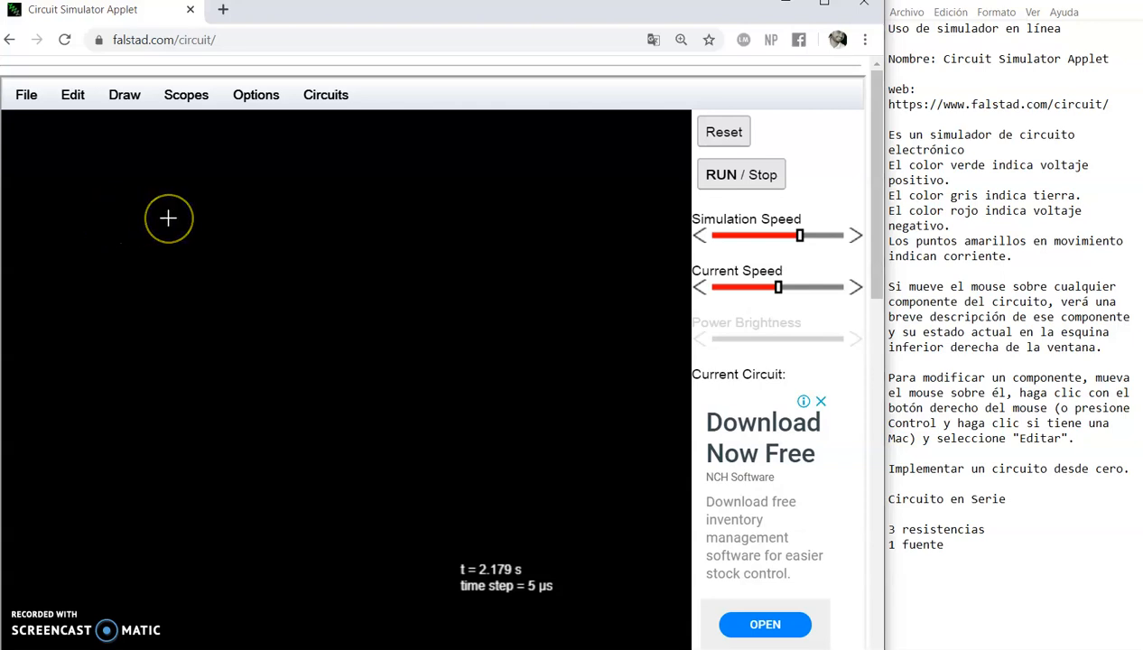
left_click_drag(168, 218, 276, 208)
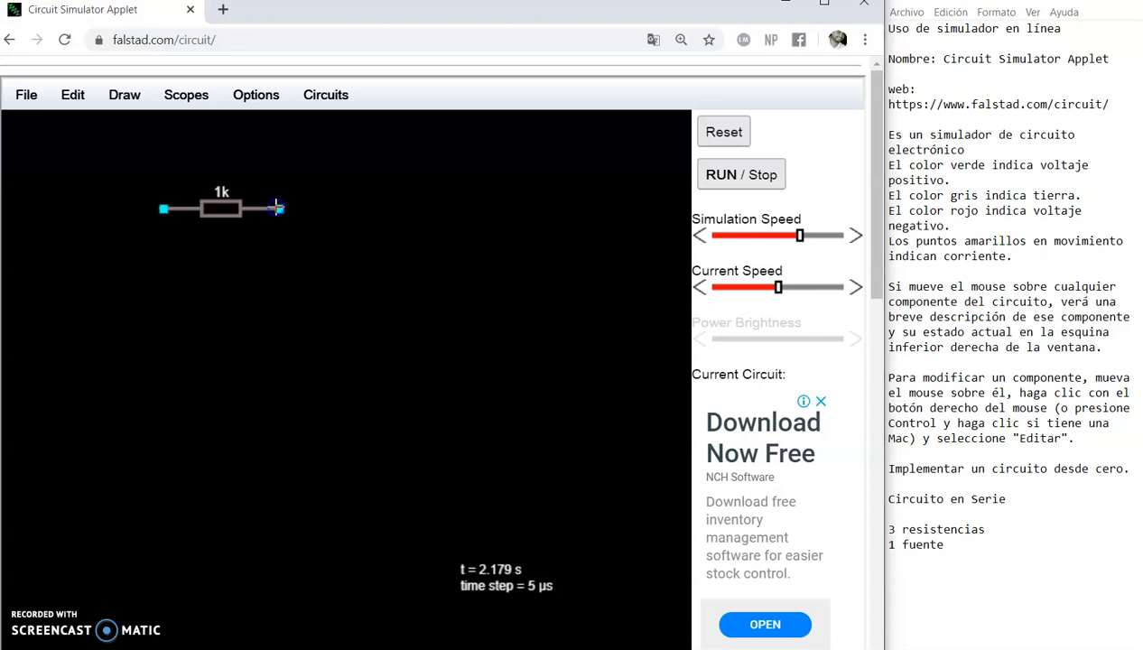
left_click_drag(280, 209, 410, 207)
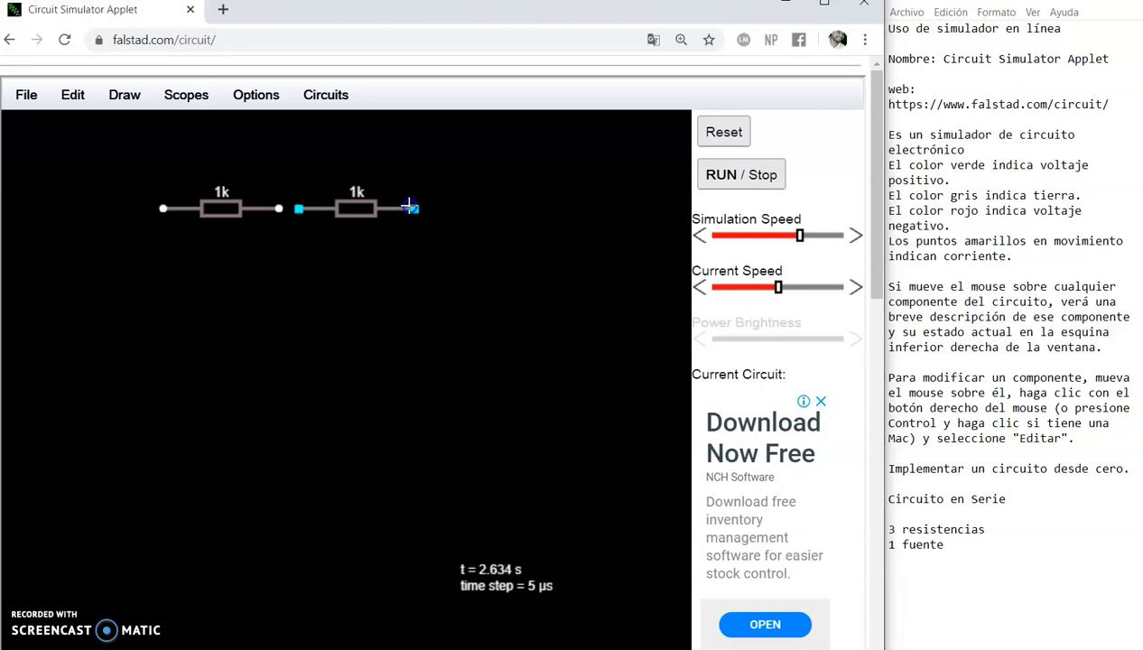
left_click_drag(410, 207, 412, 209)
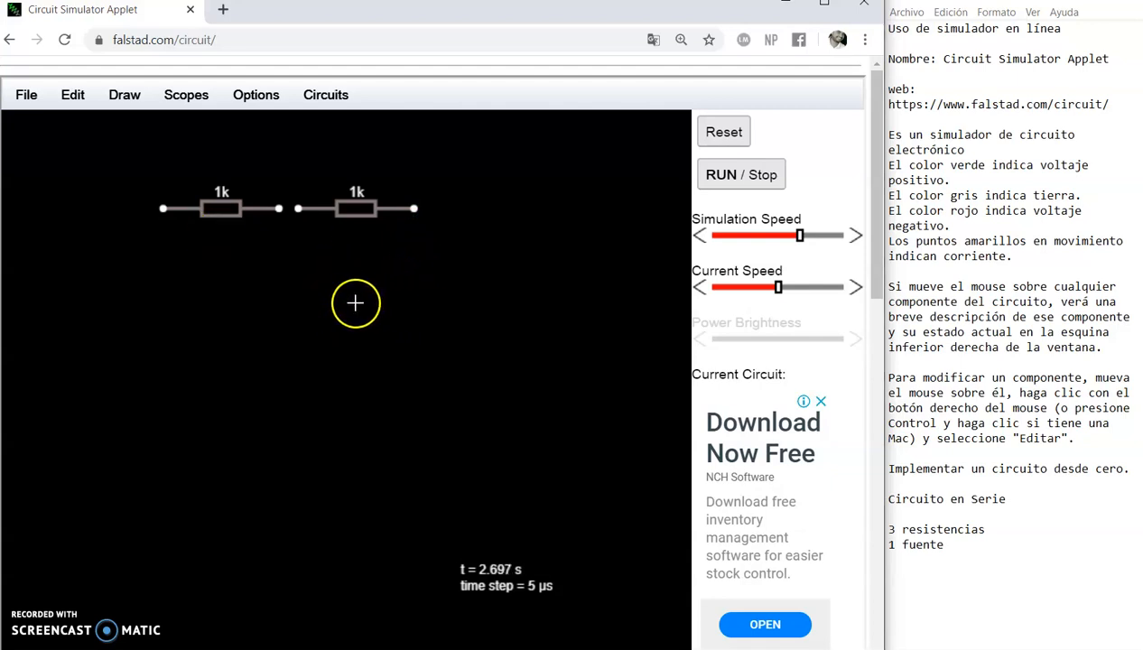
left_click_drag(355, 302, 223, 305)
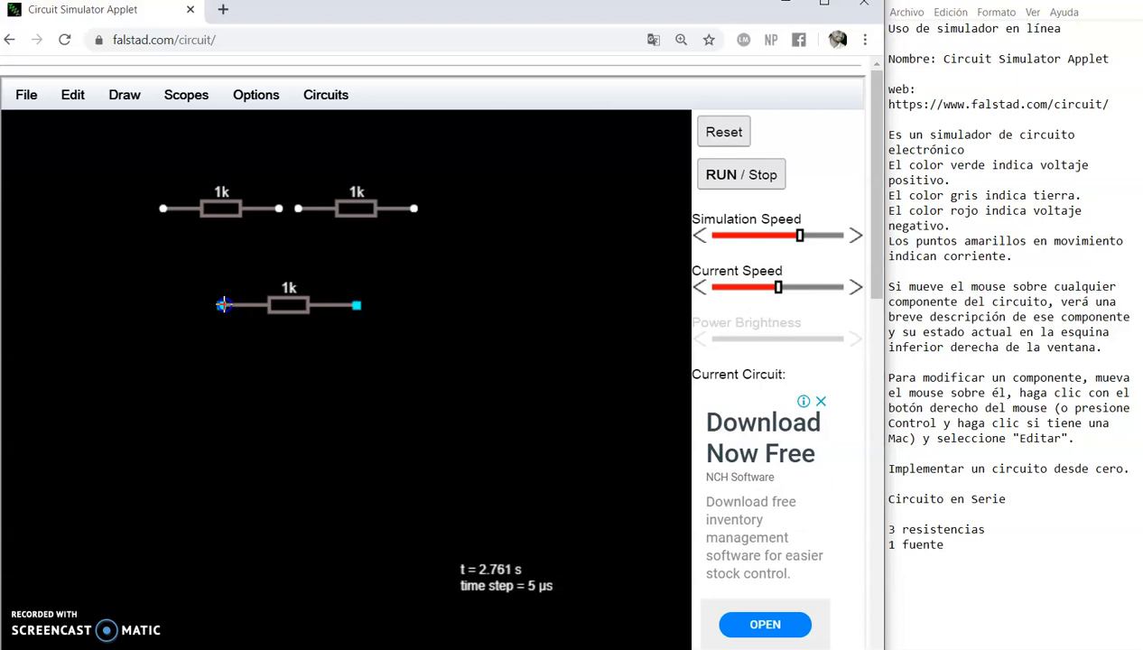
left_click_drag(224, 305, 224, 305)
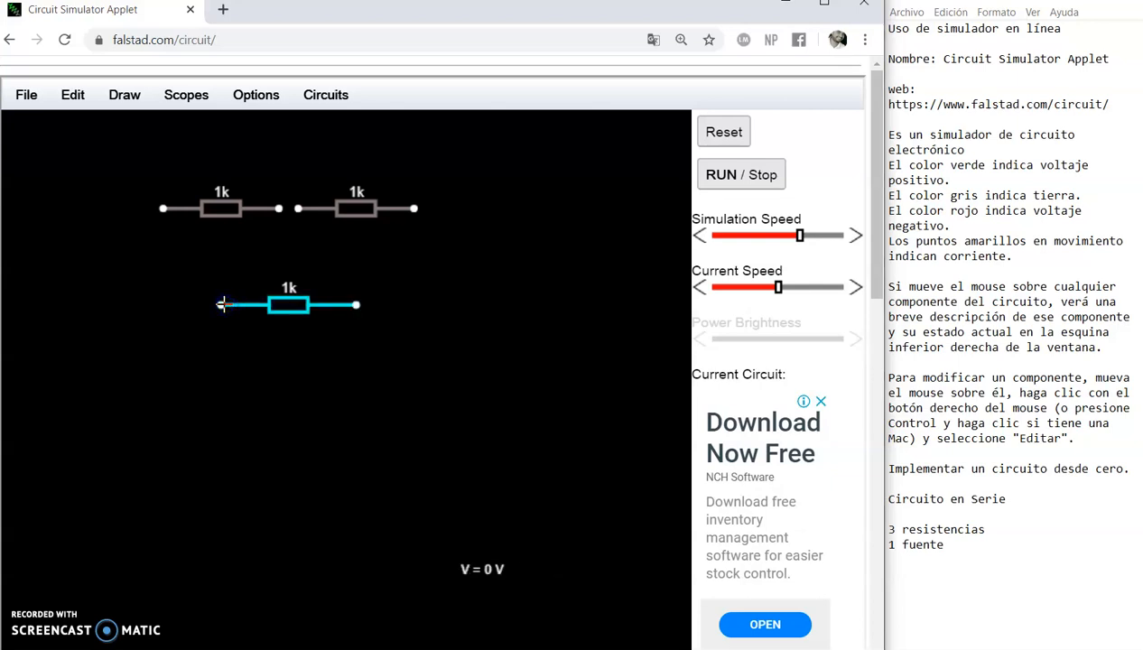
Add a vertical two-terminal voltage source beside the resistors, spanning from the lower resistor's level up to the upper row.
left_click(953, 542)
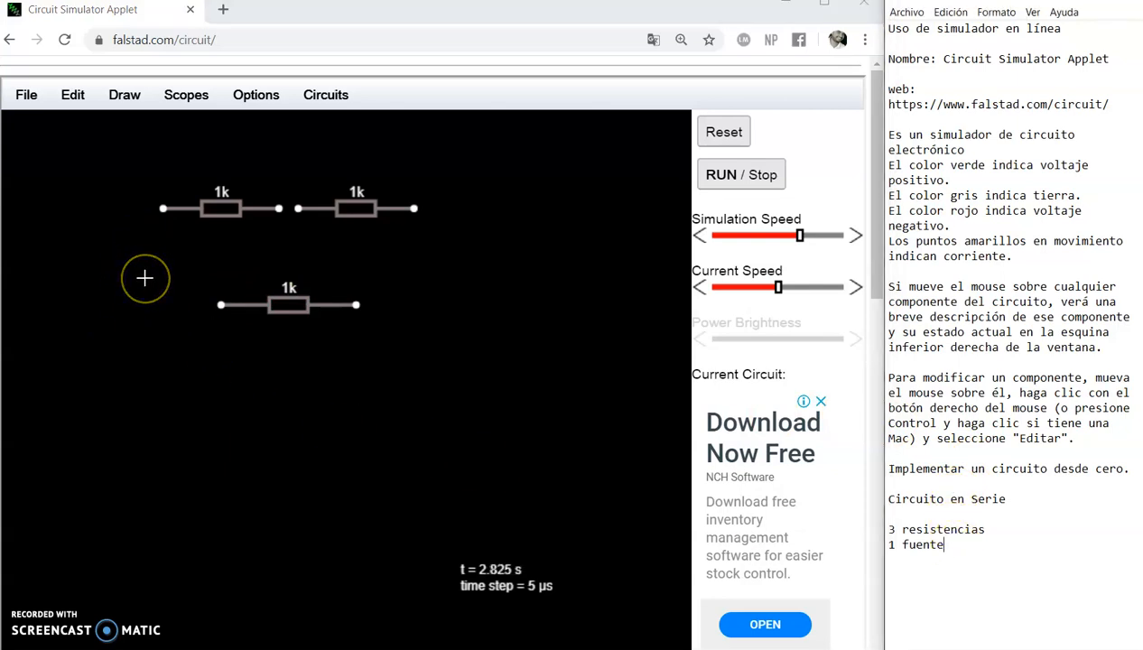
right_click(97, 312)
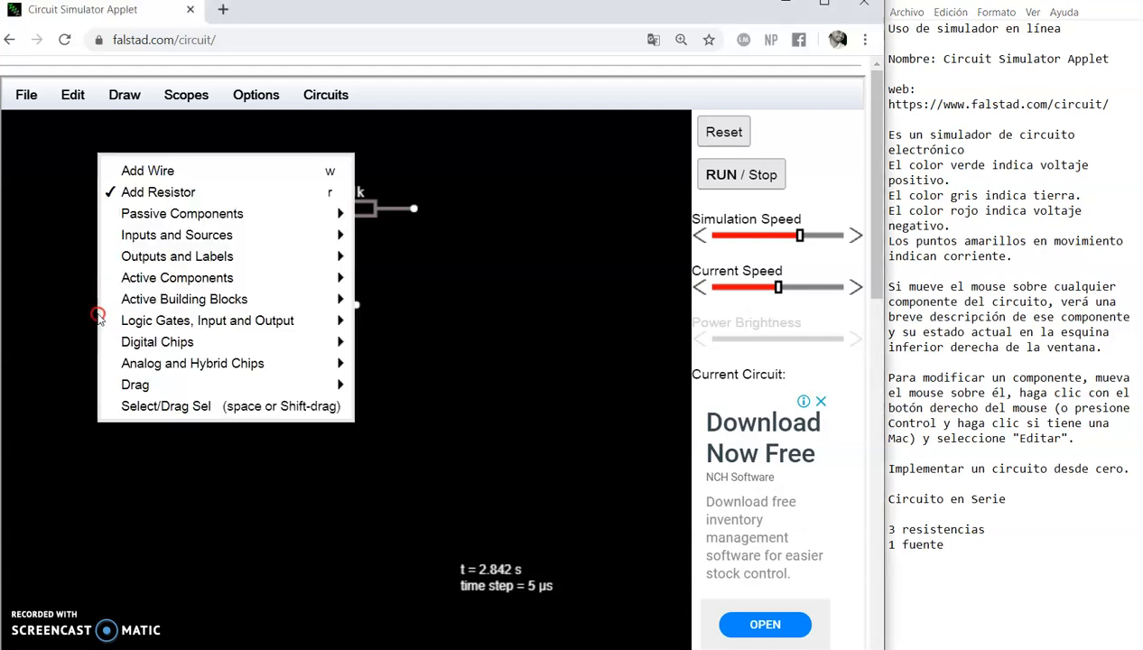
mouse_move(226, 219)
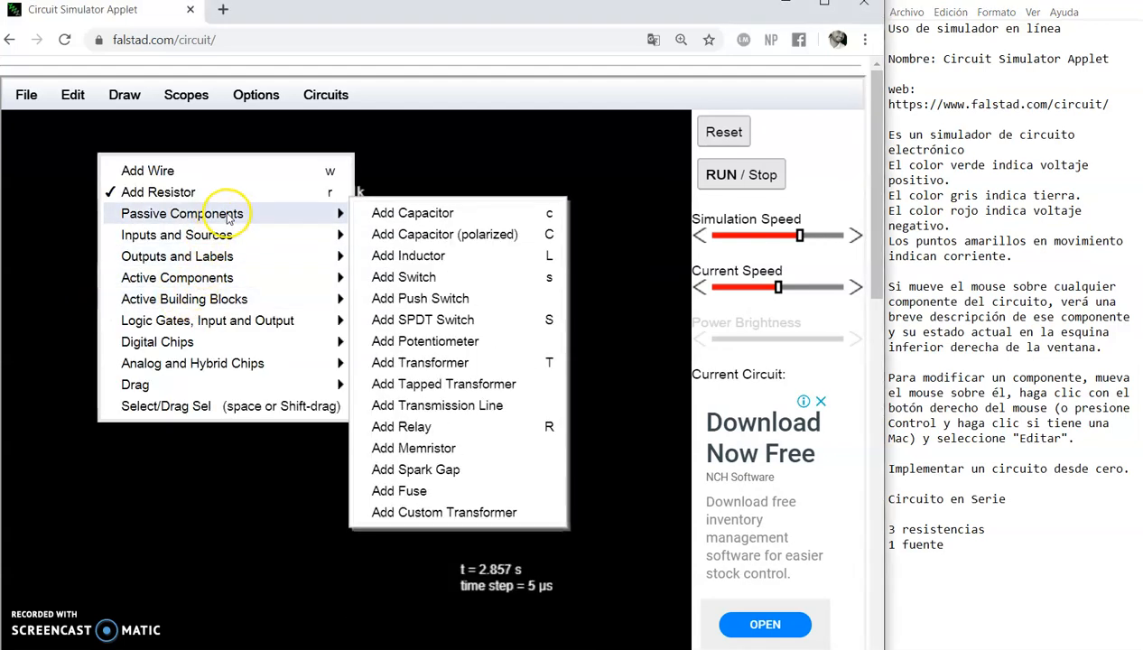
mouse_move(243, 240)
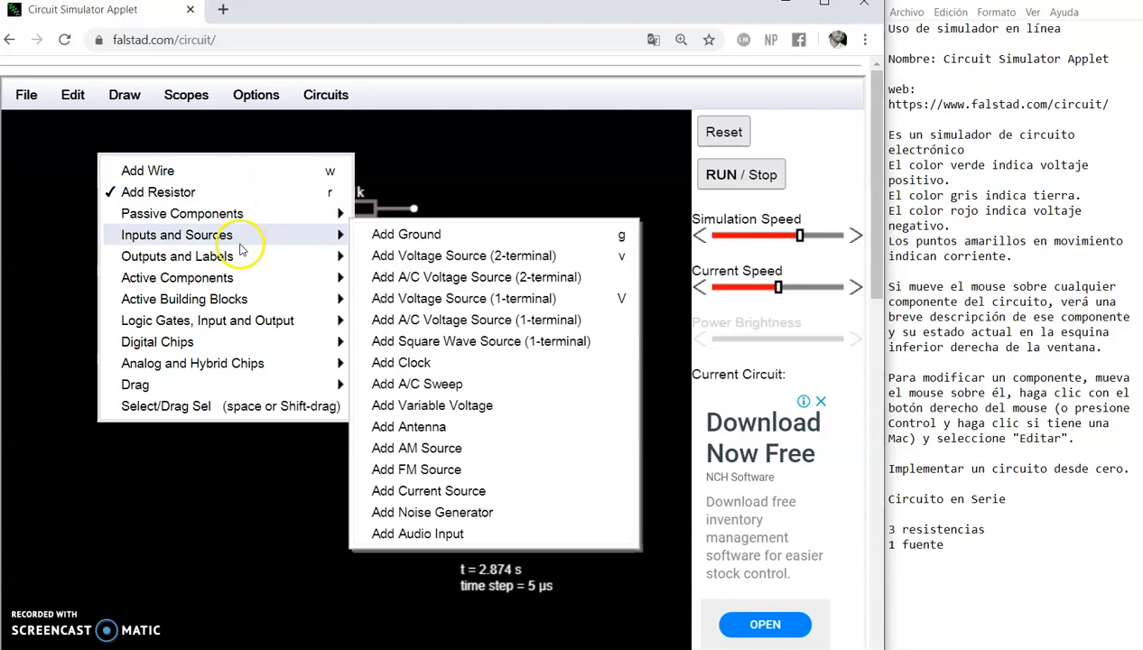
mouse_move(241, 261)
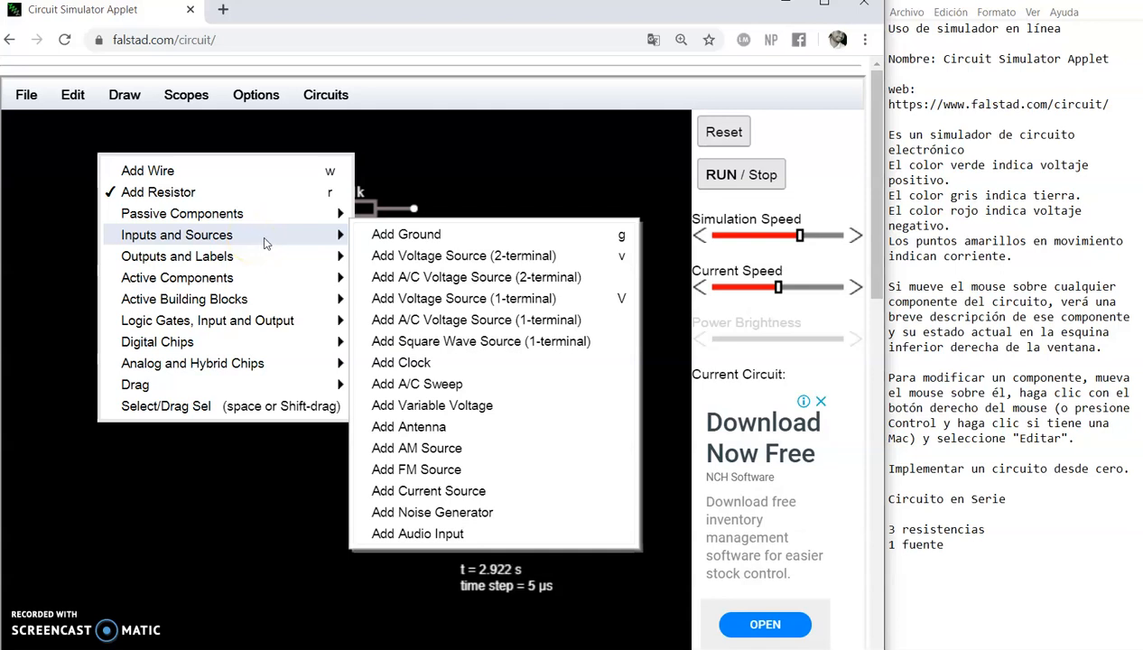
left_click(565, 258)
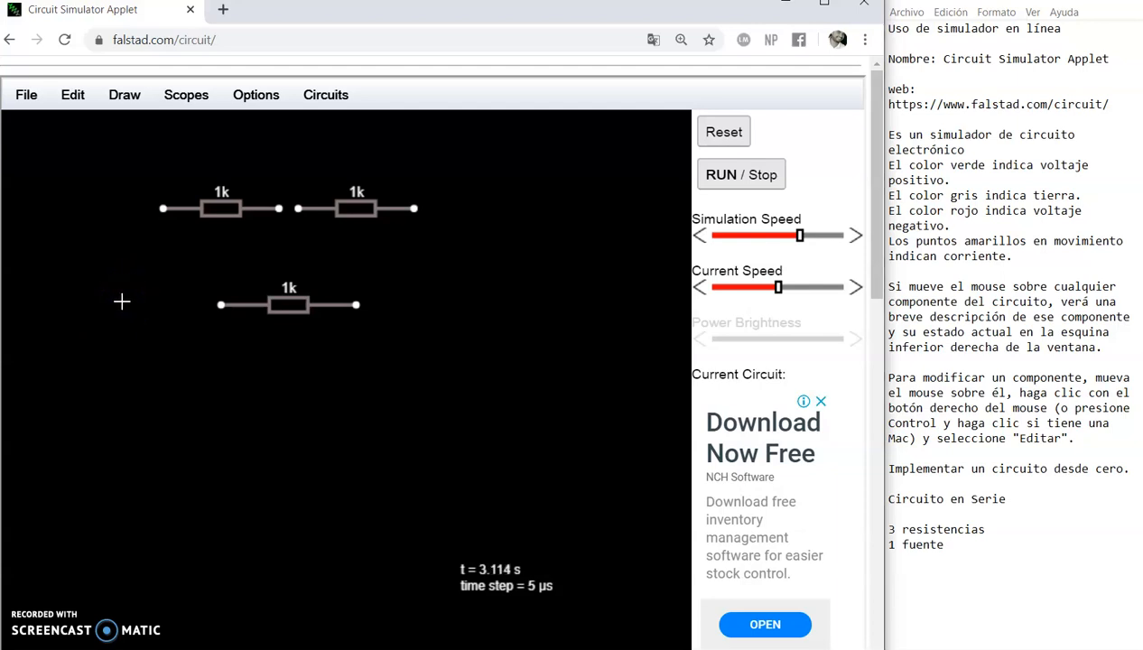
right_click(122, 302)
left_click_drag(122, 302, 126, 211)
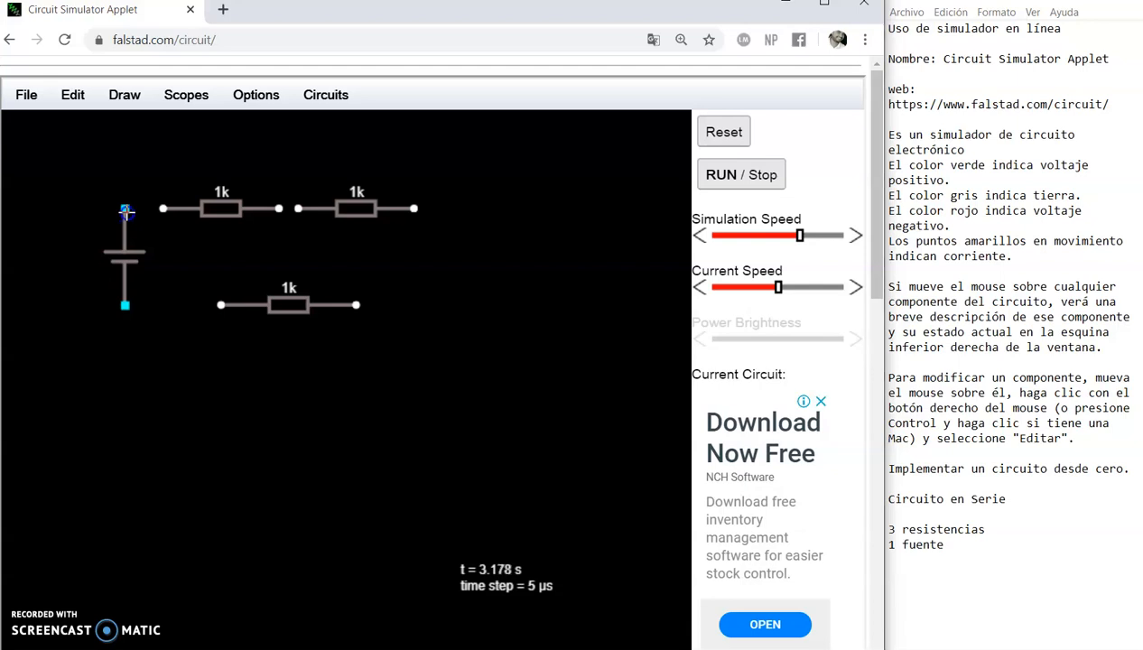
left_click_drag(126, 212, 125, 213)
Wire the voltage source's upper terminal to the first upper resistor, and join the two upper resistors with a short wire.
right_click(59, 171)
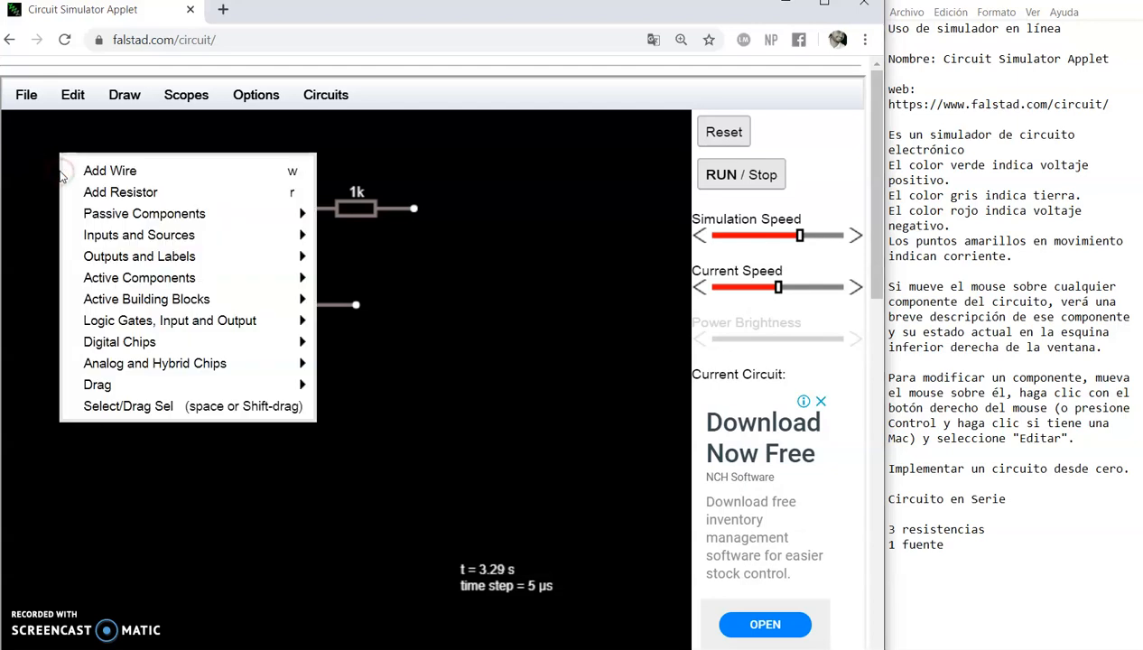
left_click(179, 172)
left_click_drag(167, 181, 129, 207)
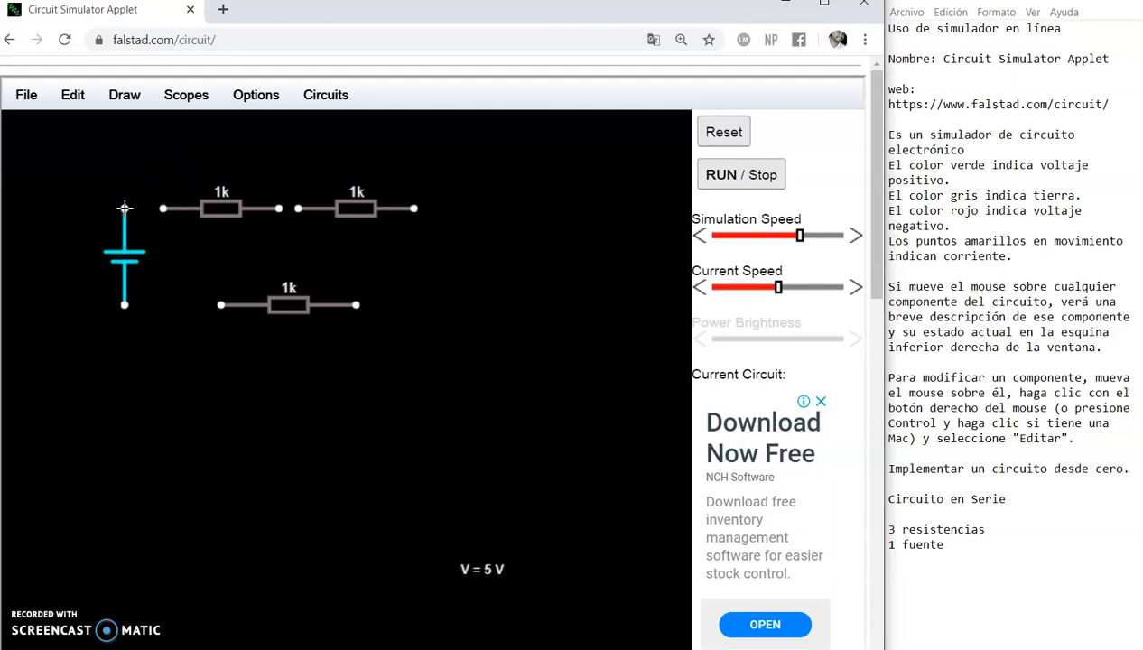
left_click_drag(125, 209, 163, 209)
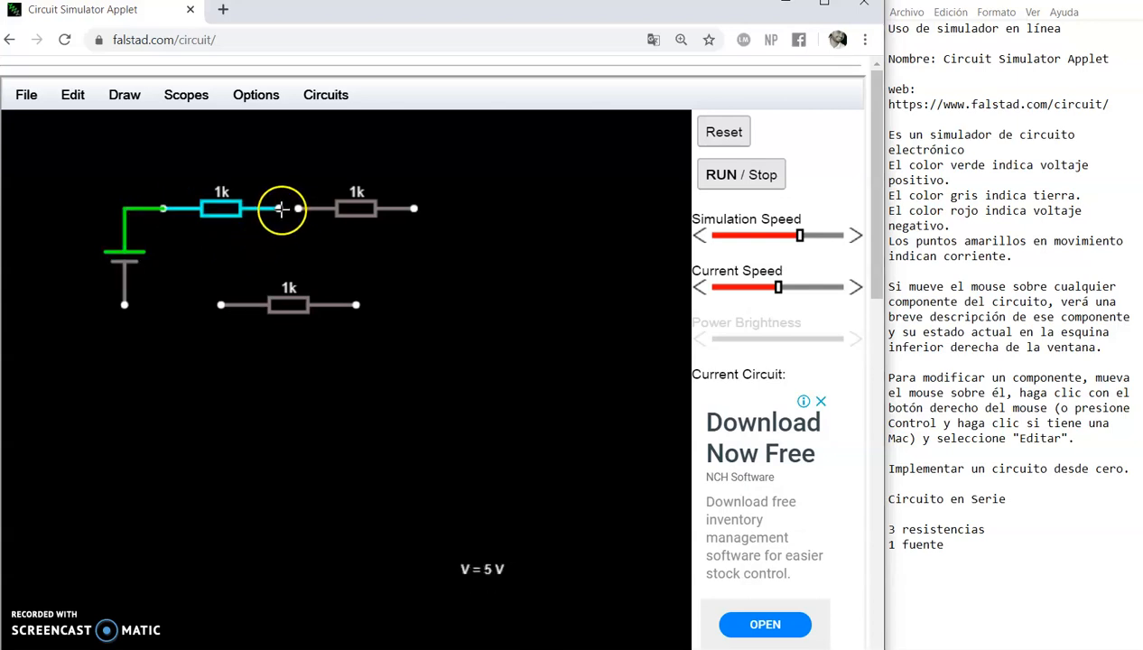
left_click_drag(280, 208, 299, 208)
left_click_drag(415, 208, 415, 209)
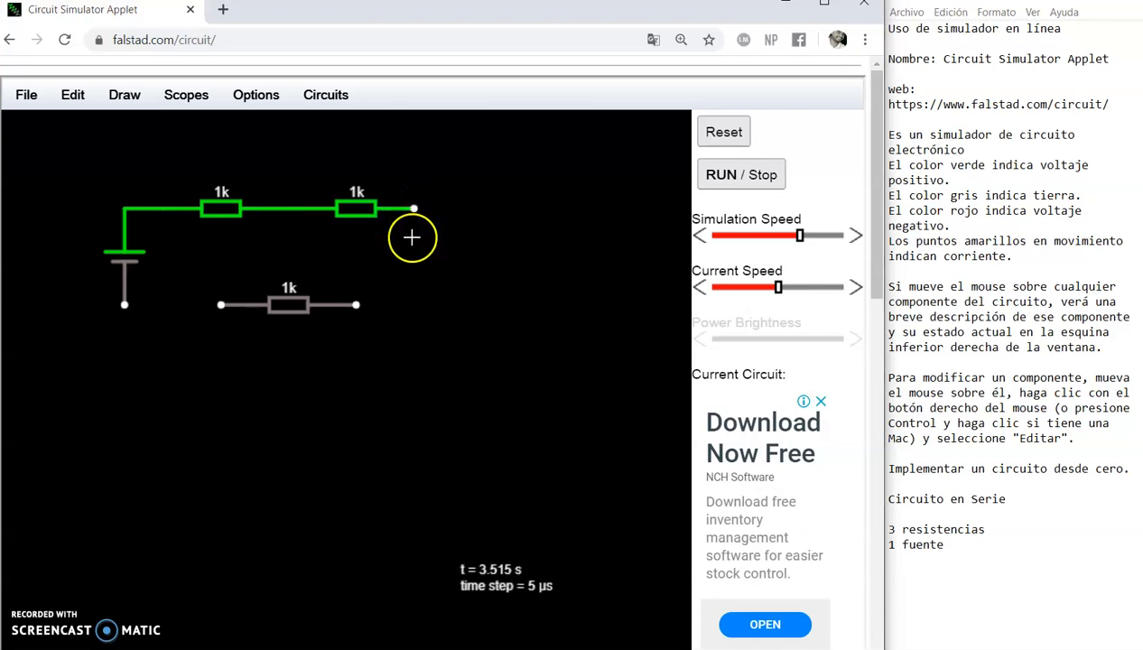
Close the series loop by wiring the lower resistor to the second upper resistor's free end and to the source's lower terminal.
left_click(362, 306)
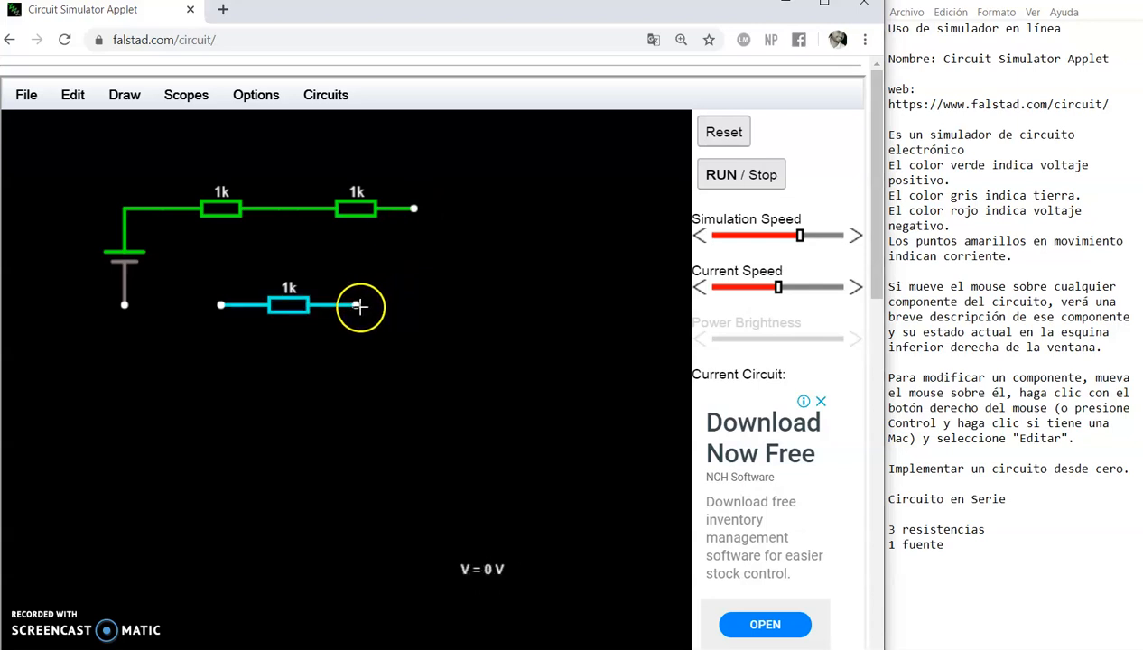
left_click(359, 306)
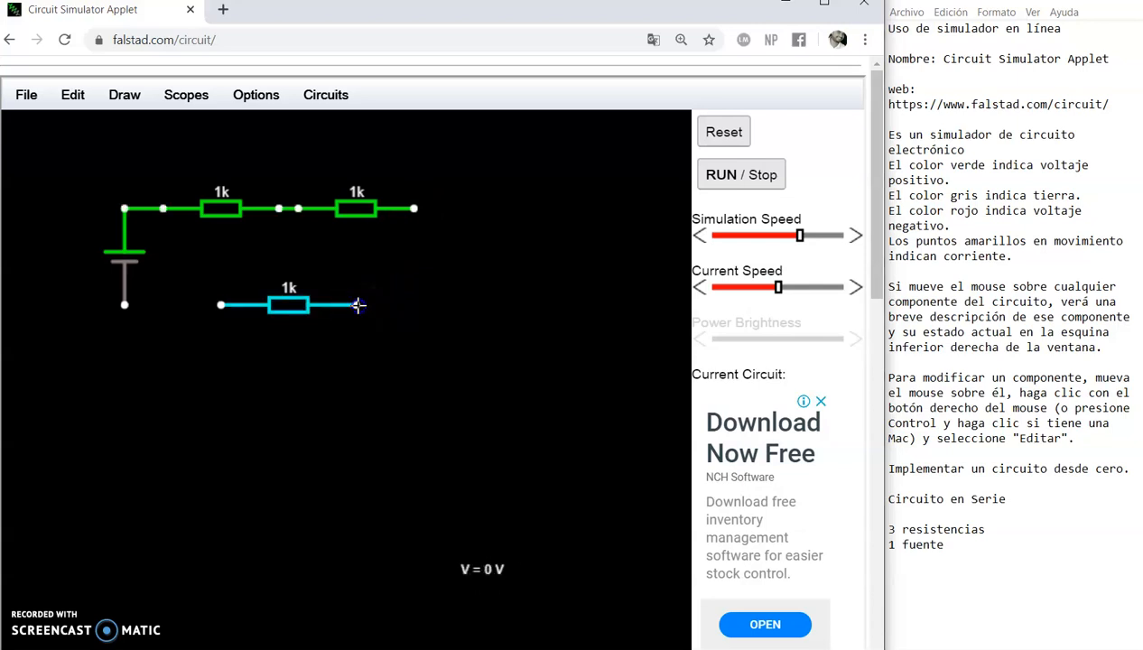
left_click_drag(358, 306, 414, 305)
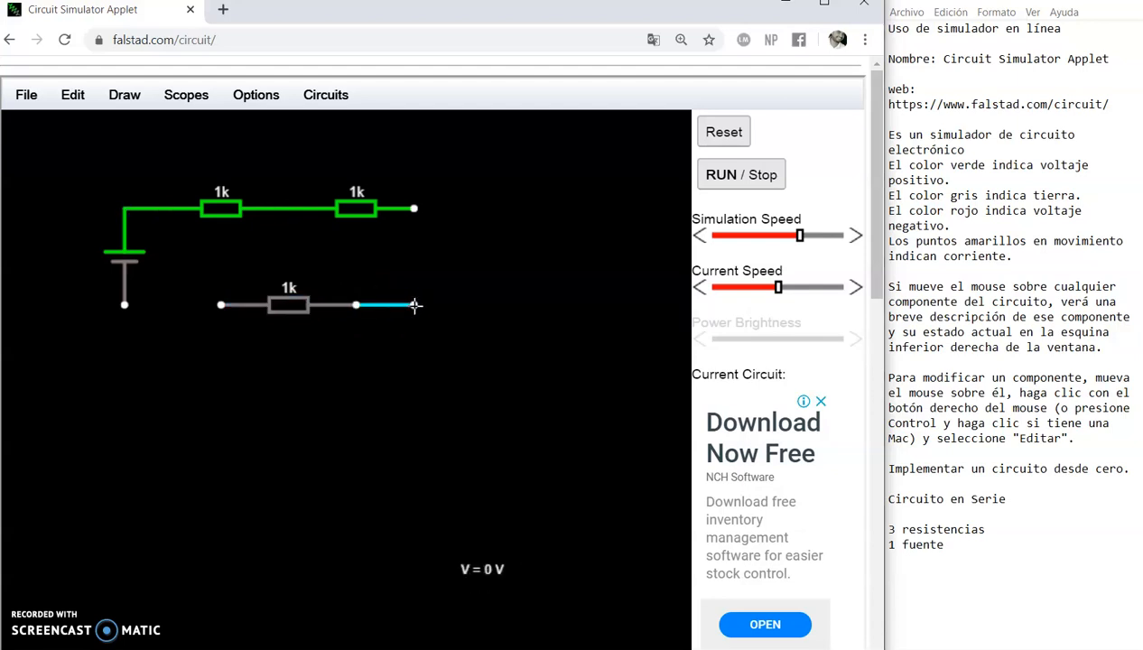
left_click(415, 305)
left_click_drag(415, 307, 413, 209)
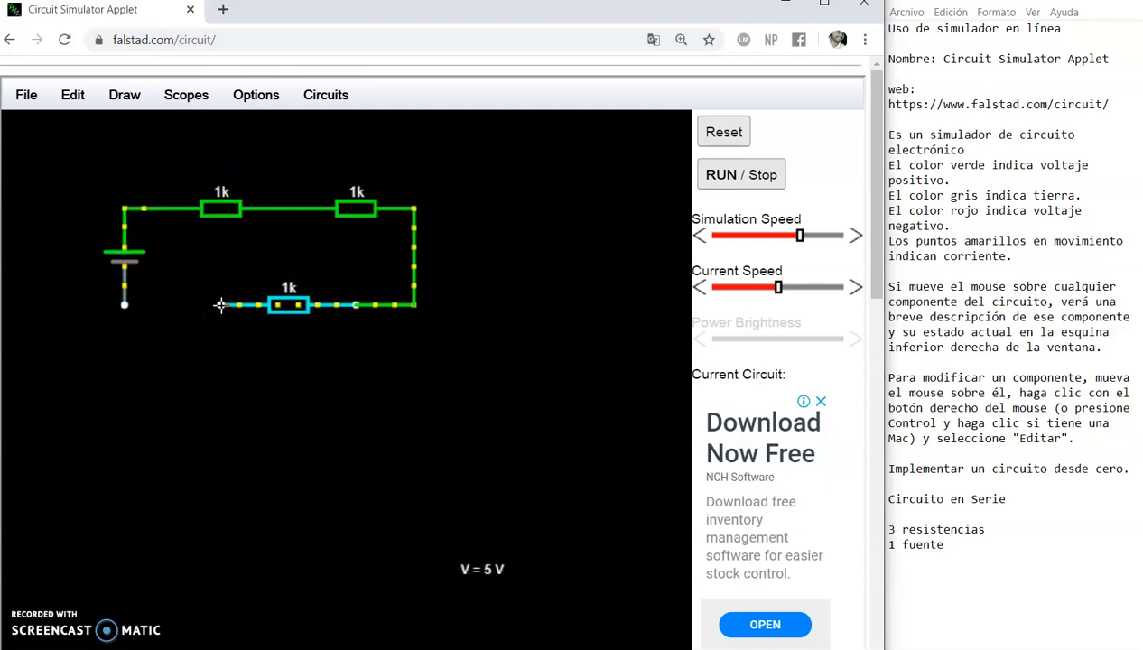
left_click_drag(221, 305, 126, 306)
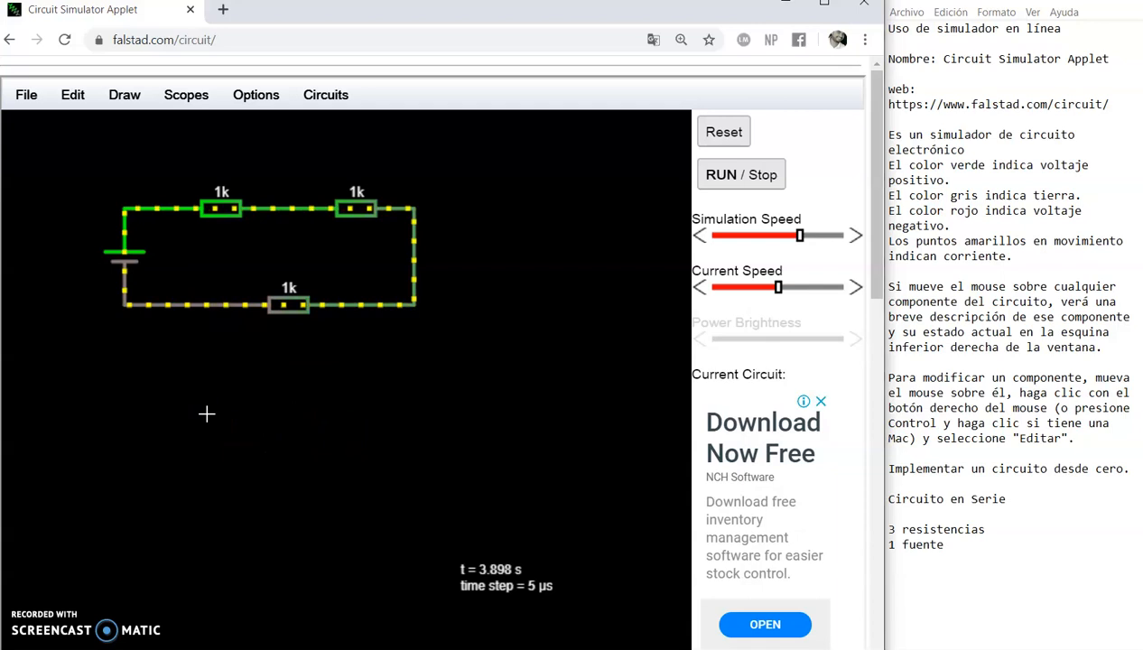
Add a ground pointing downward from the corner node at the voltage source's lower terminal.
right_click(118, 393)
mouse_move(217, 238)
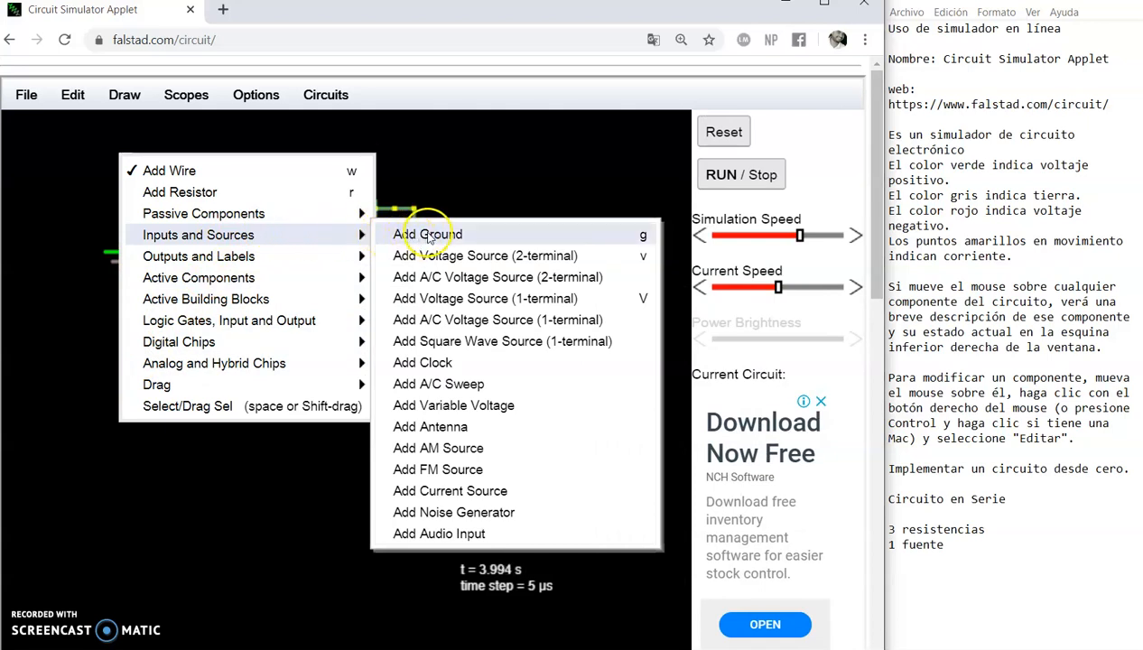
left_click(477, 234)
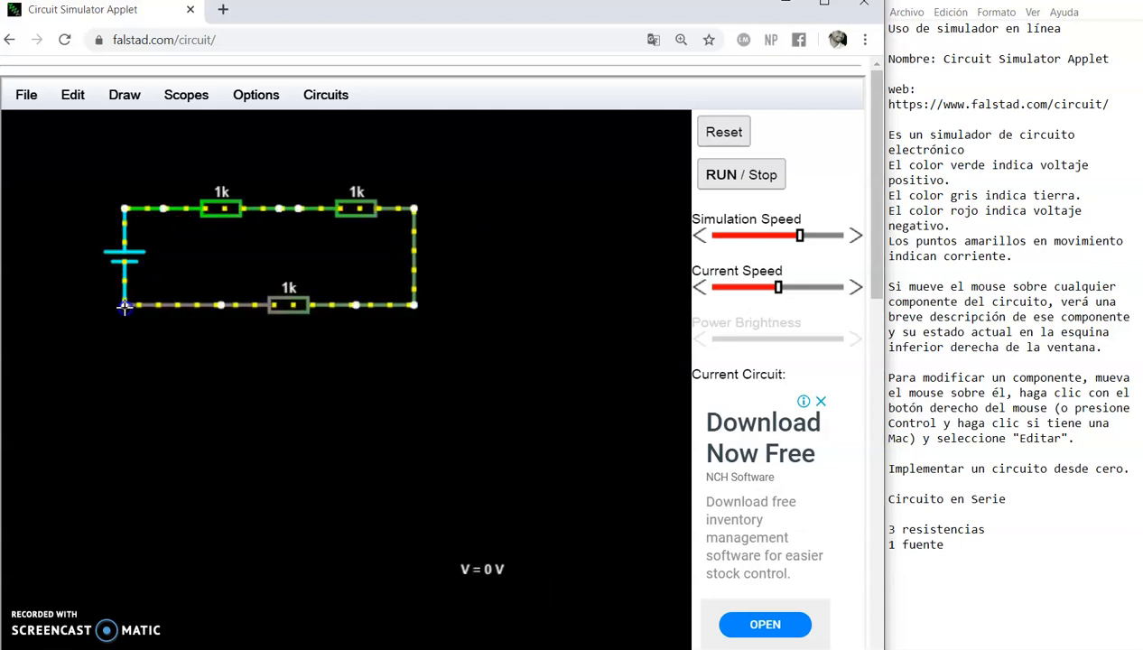
left_click_drag(123, 336, 124, 344)
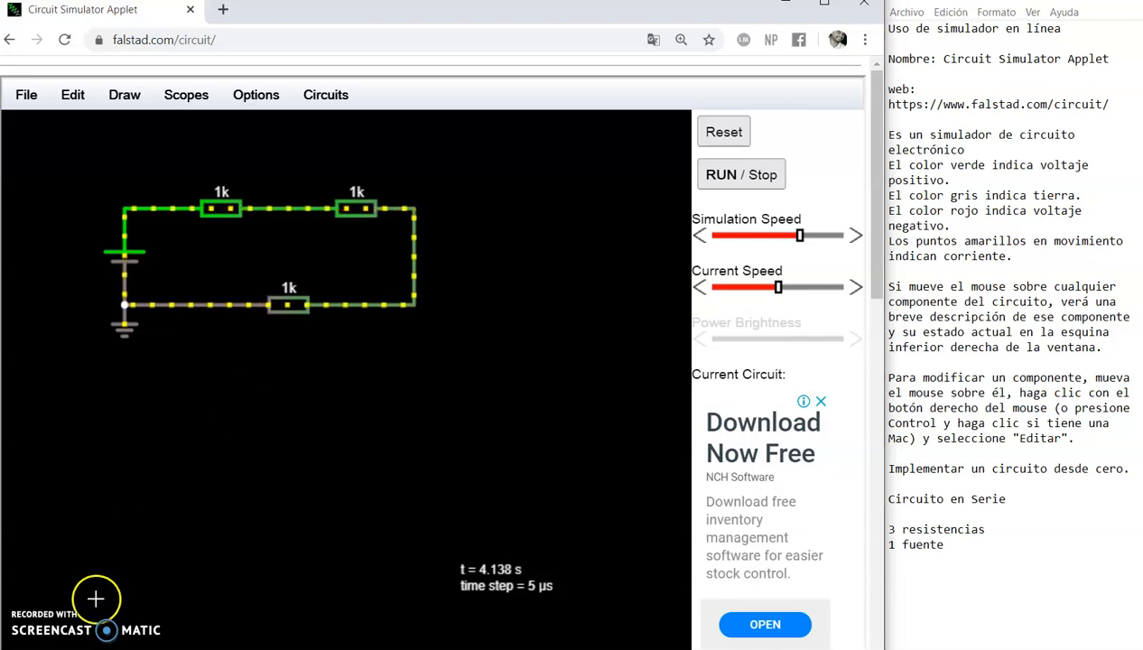
left_click(480, 415)
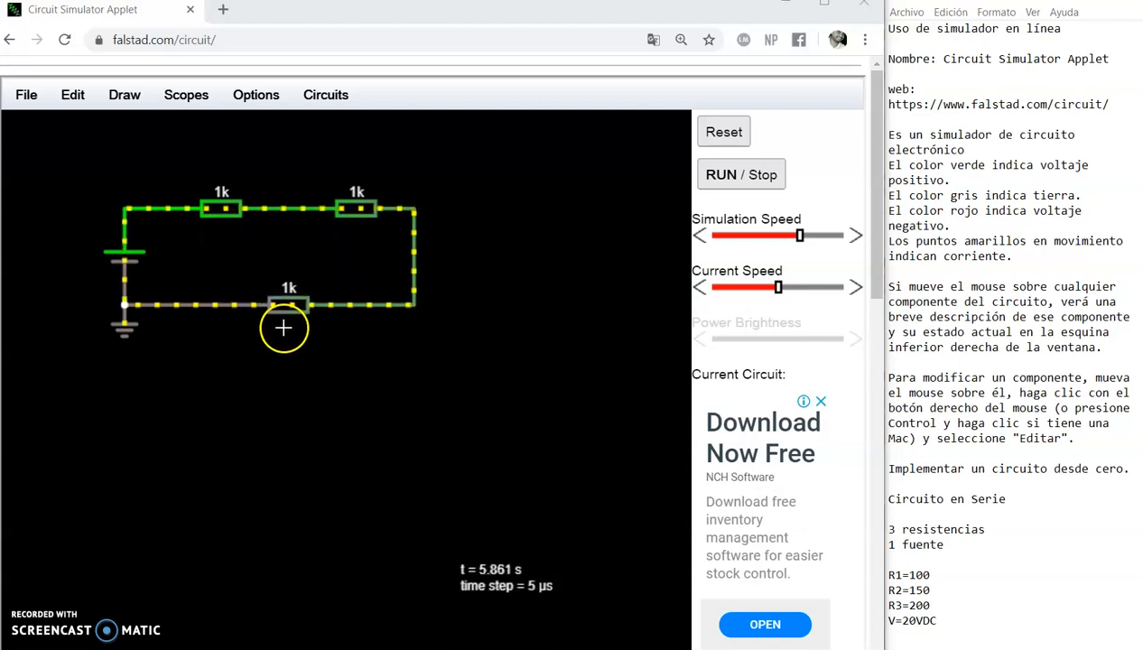
Review the target values for R1, R2, R3 and V in the notes, and inspect the first upper resistor in the circuit.
left_click(929, 576)
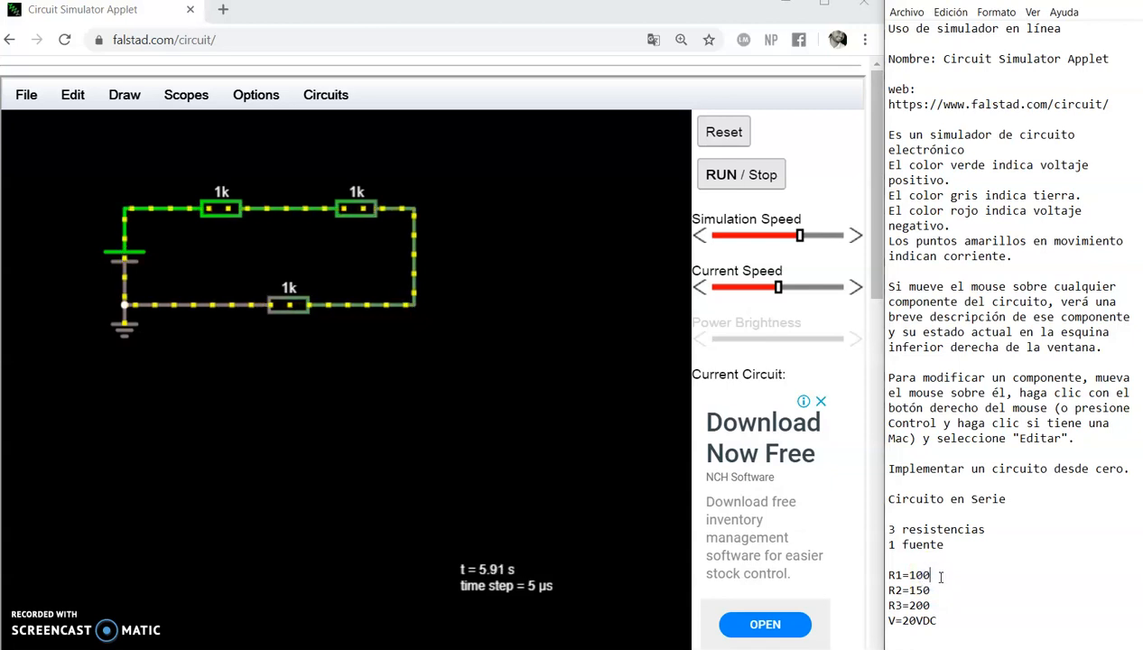
left_click(941, 589)
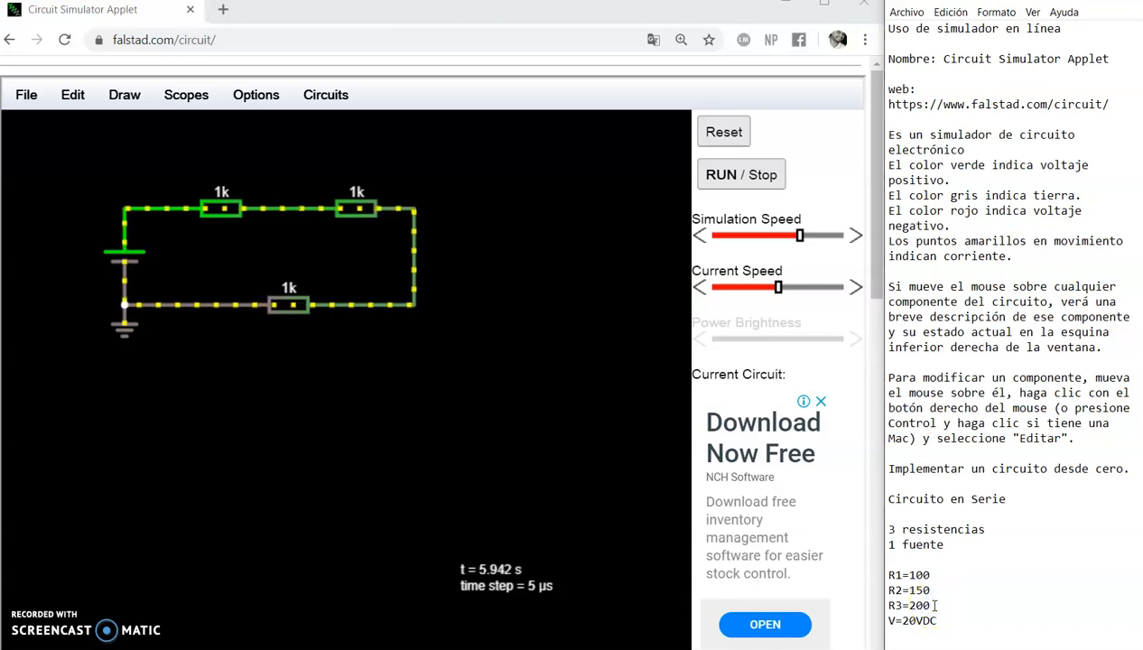
left_click(943, 620)
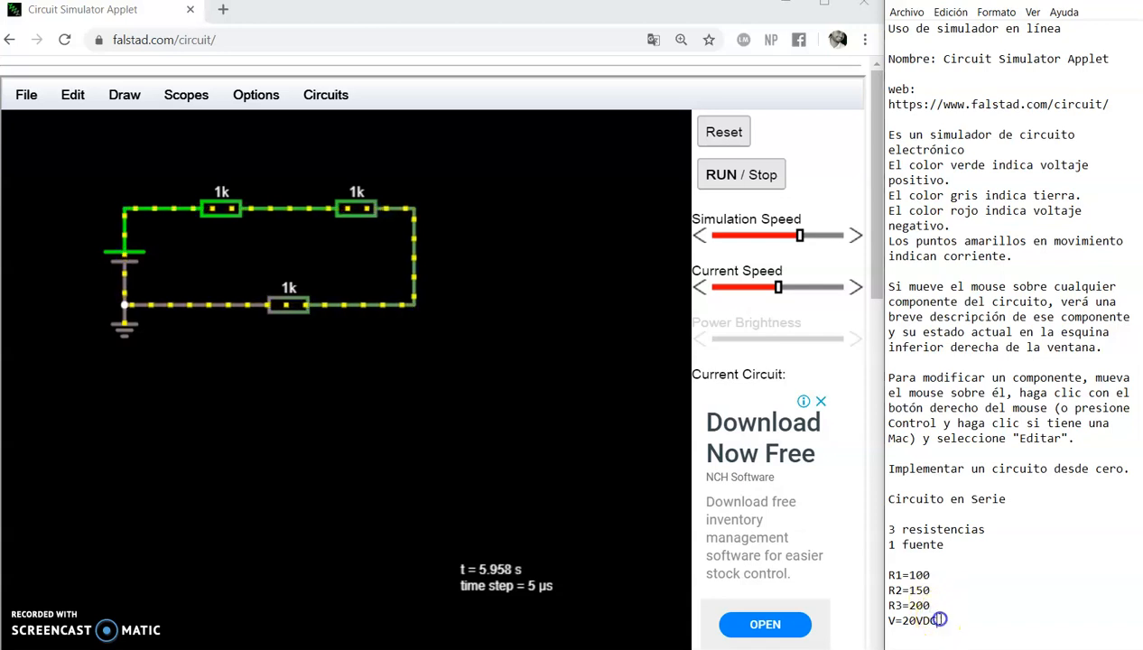
left_click(944, 620)
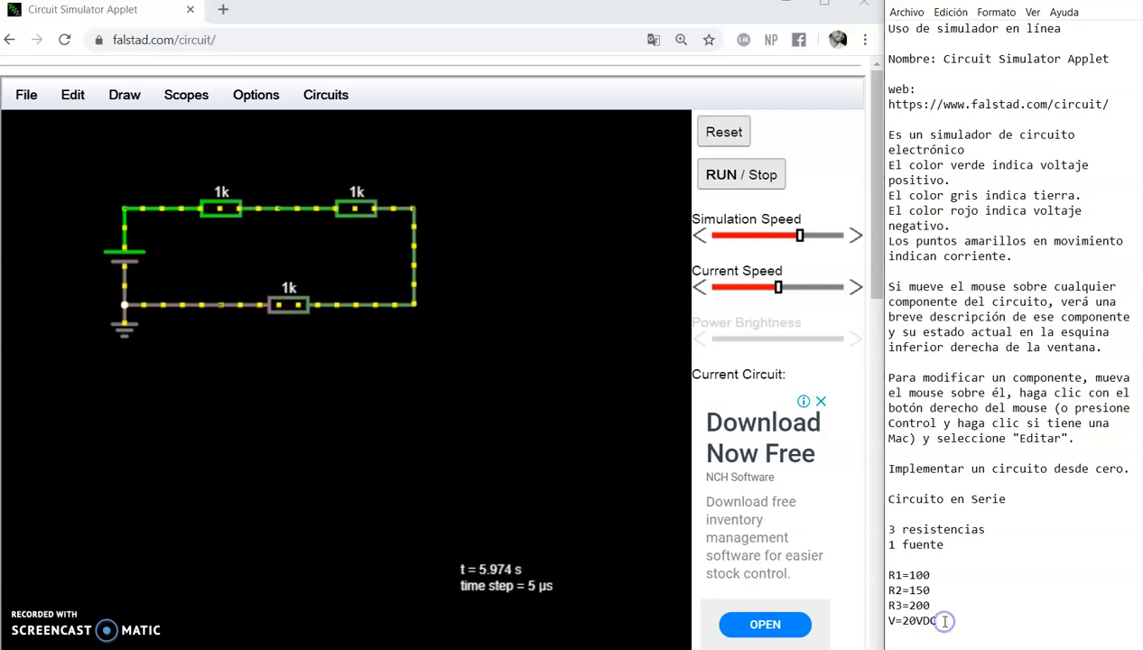
left_click(343, 405)
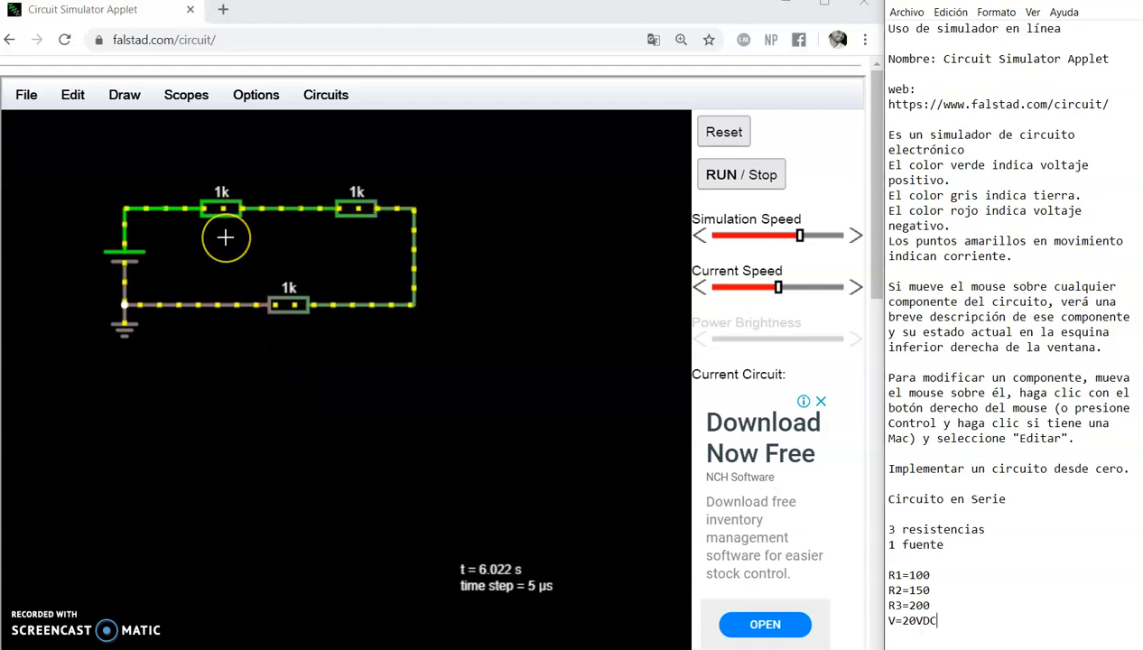
mouse_move(220, 208)
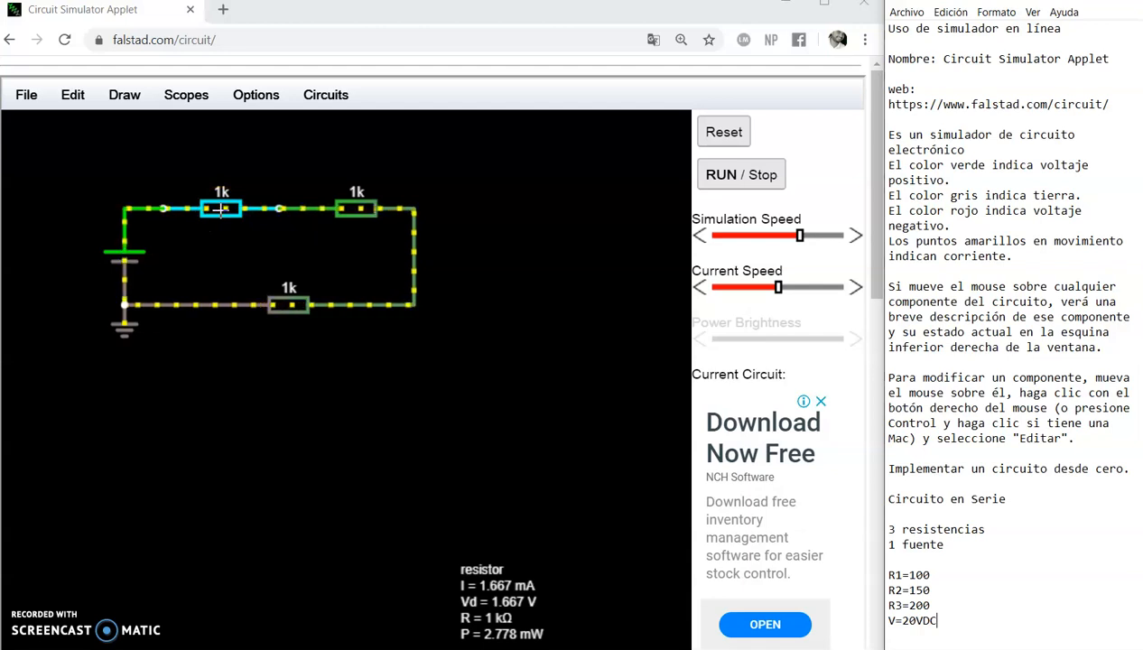
Set the resistance of the first upper resistor, next to the voltage source, to 100 ohms.
double_click(221, 208)
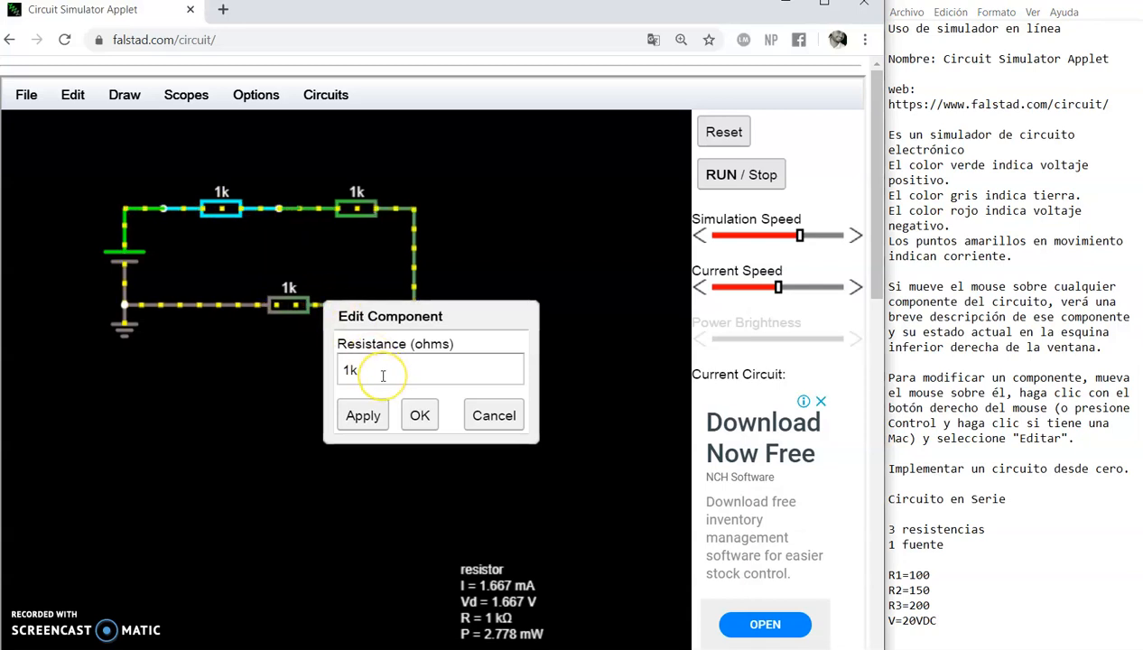
left_click_drag(383, 375, 342, 370)
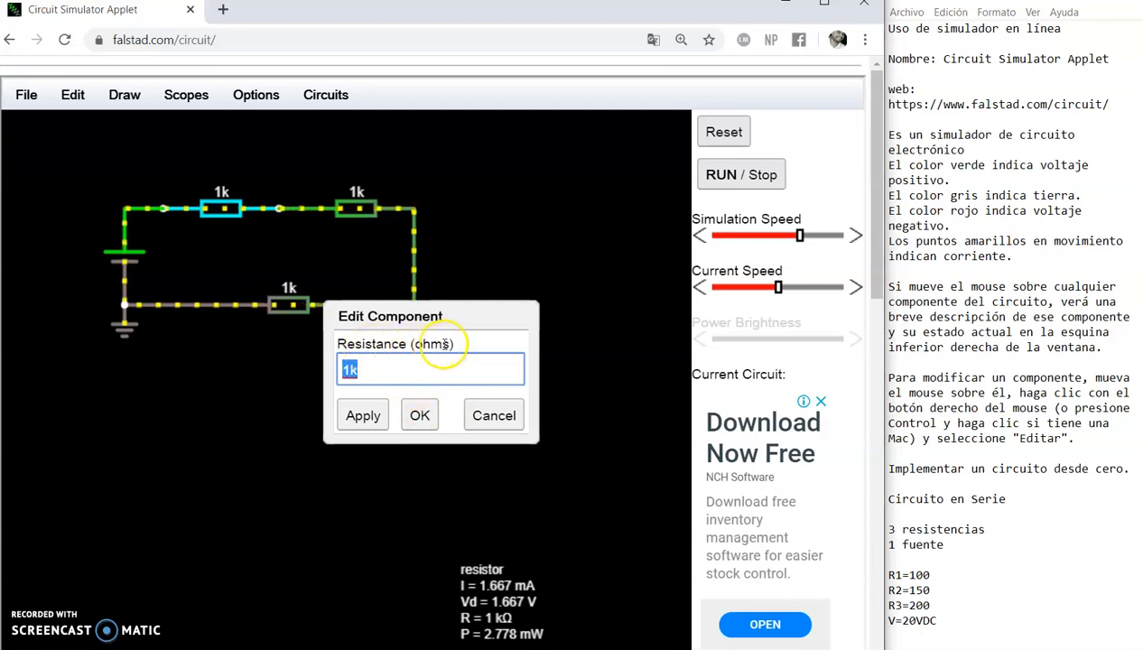
type("100")
left_click(422, 414)
left_click(426, 412)
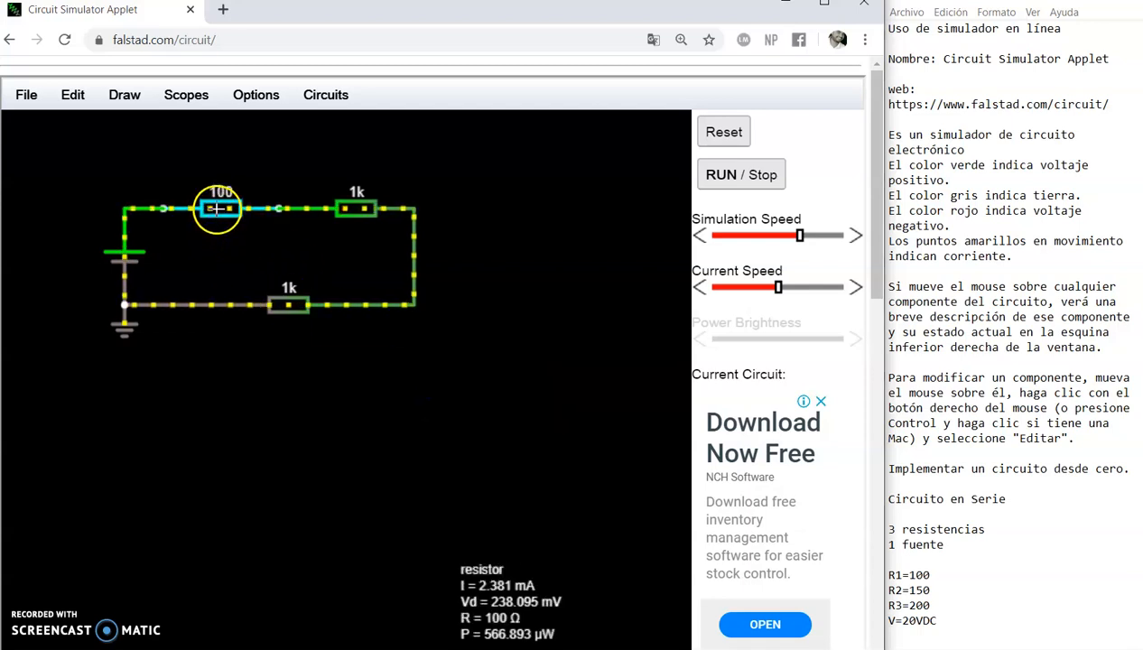
Set the resistance of the second upper resistor to 150 ohms.
double_click(358, 209)
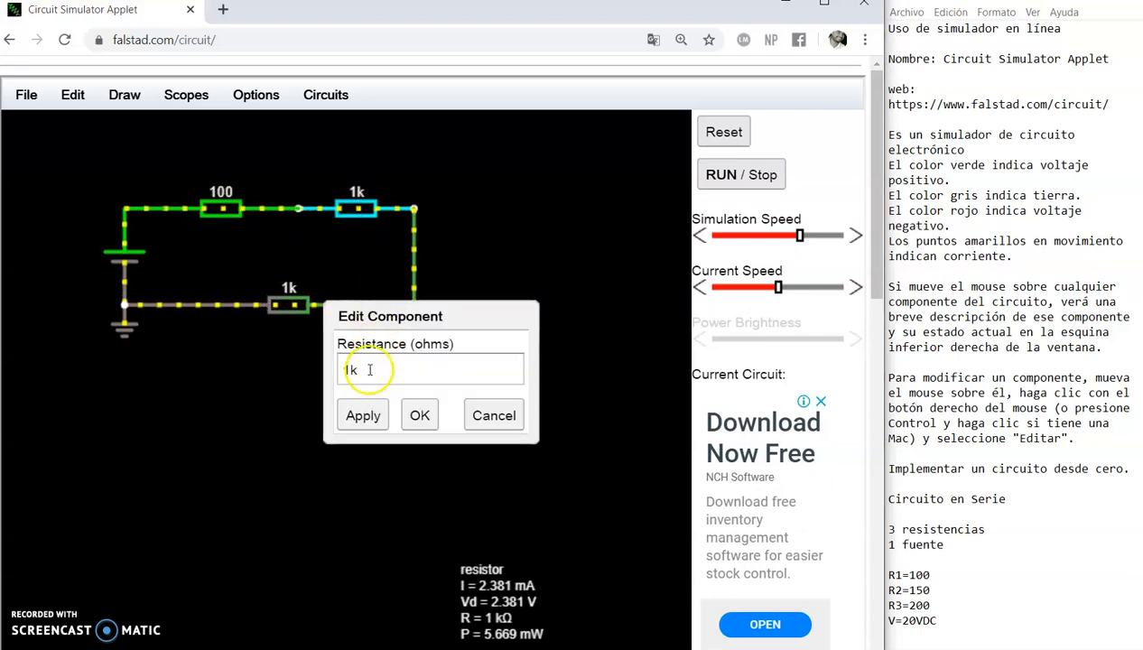
left_click_drag(359, 370, 333, 371)
type("150")
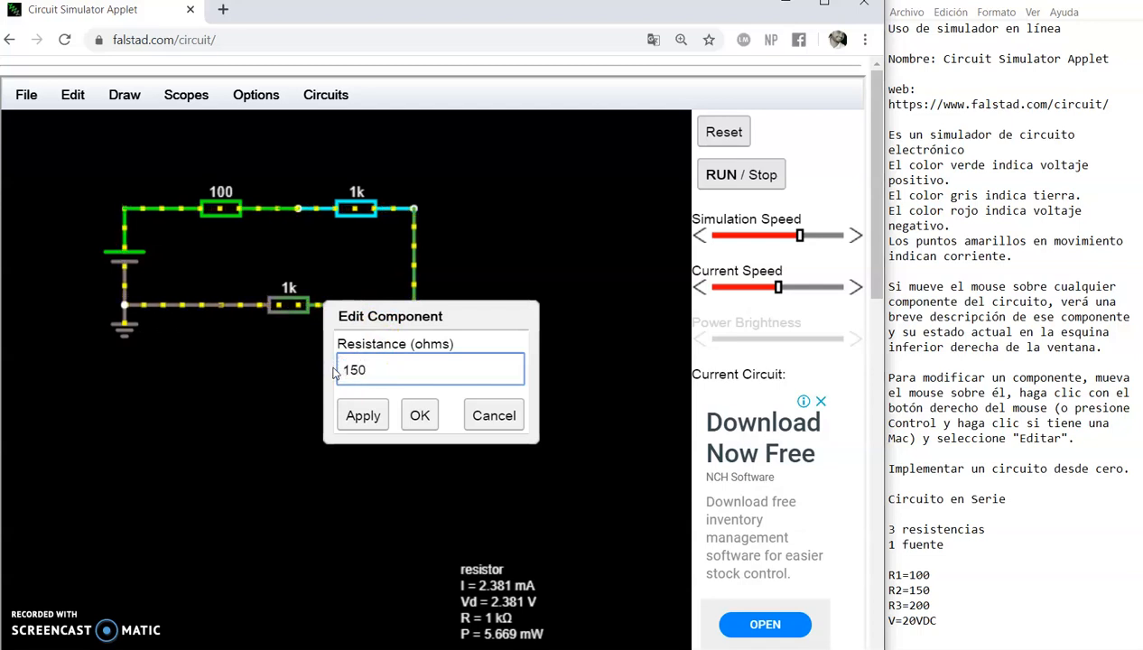
left_click(418, 413)
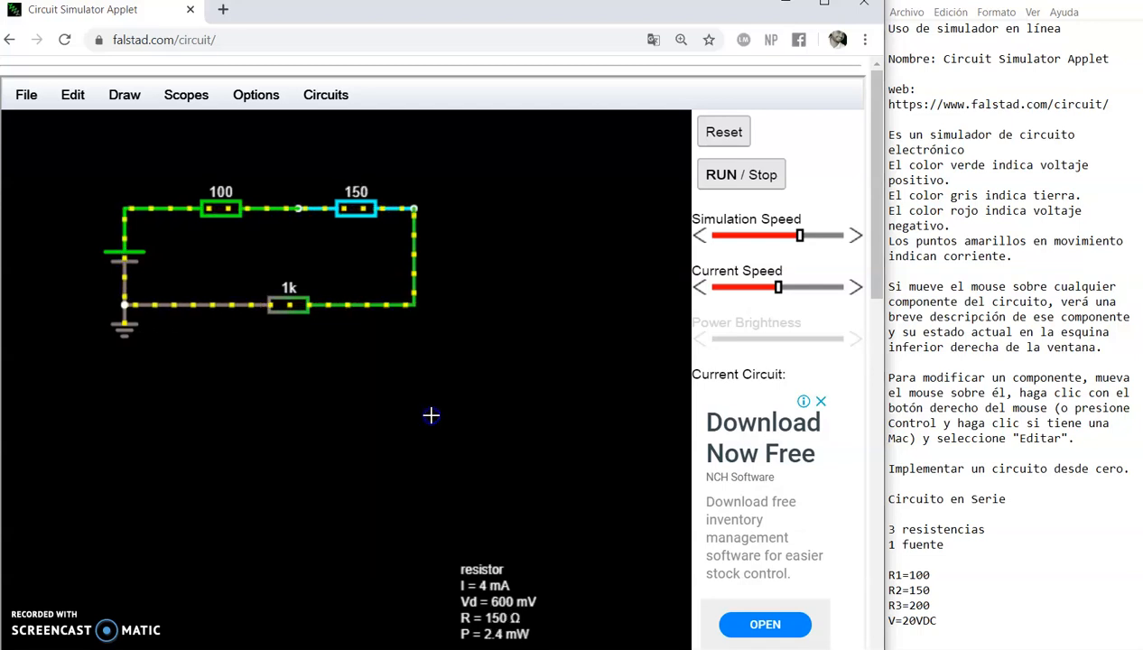
Set the resistance of the lower resistor to 200 ohms.
double_click(292, 304)
left_click(373, 371)
left_click_drag(373, 370, 333, 366)
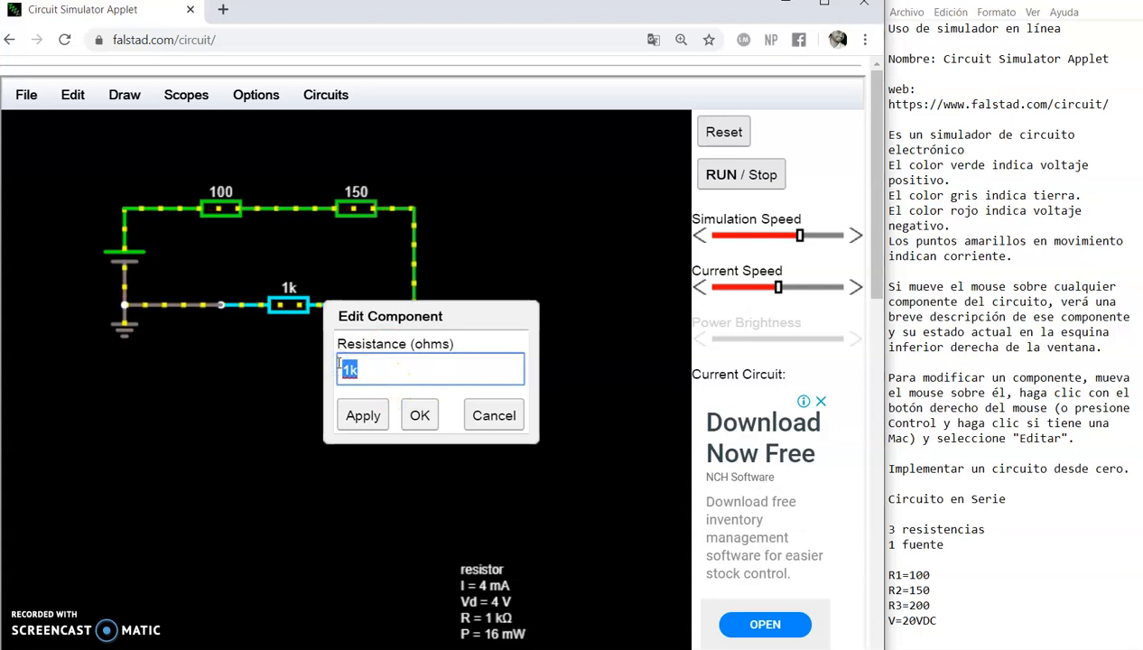
type("200")
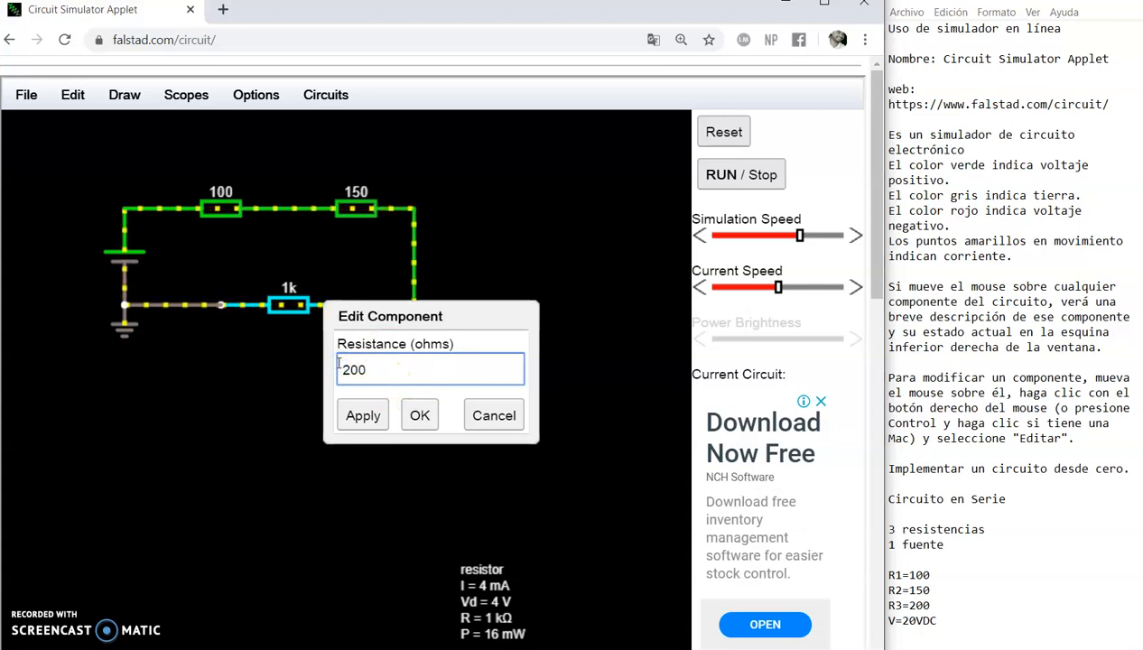
left_click(420, 415)
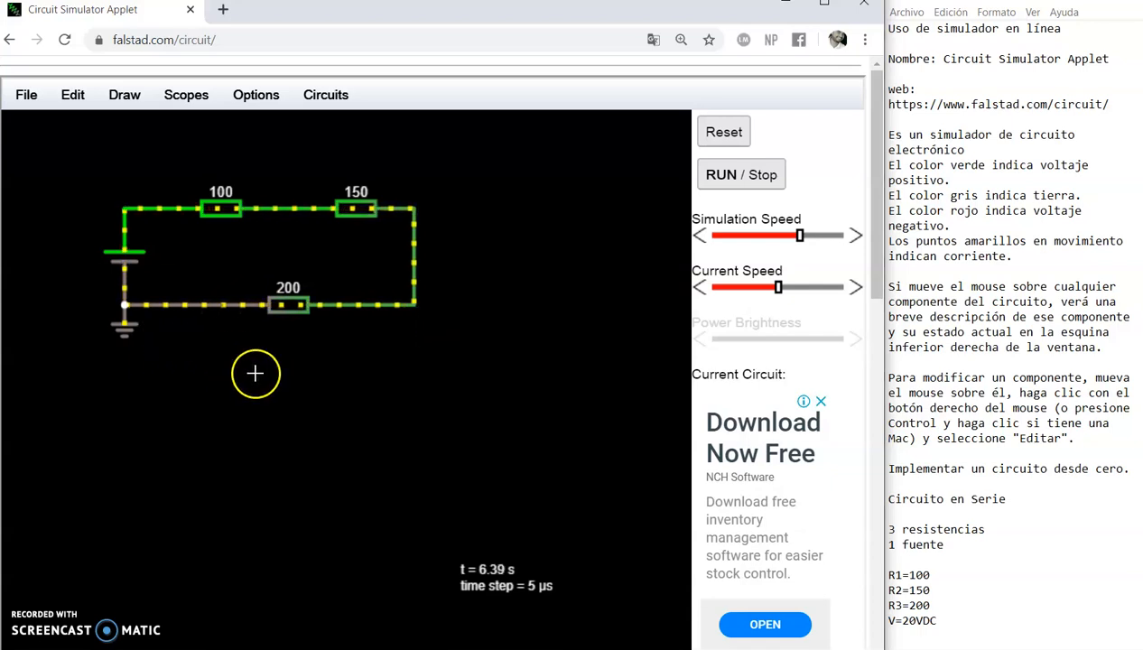
left_click(951, 587)
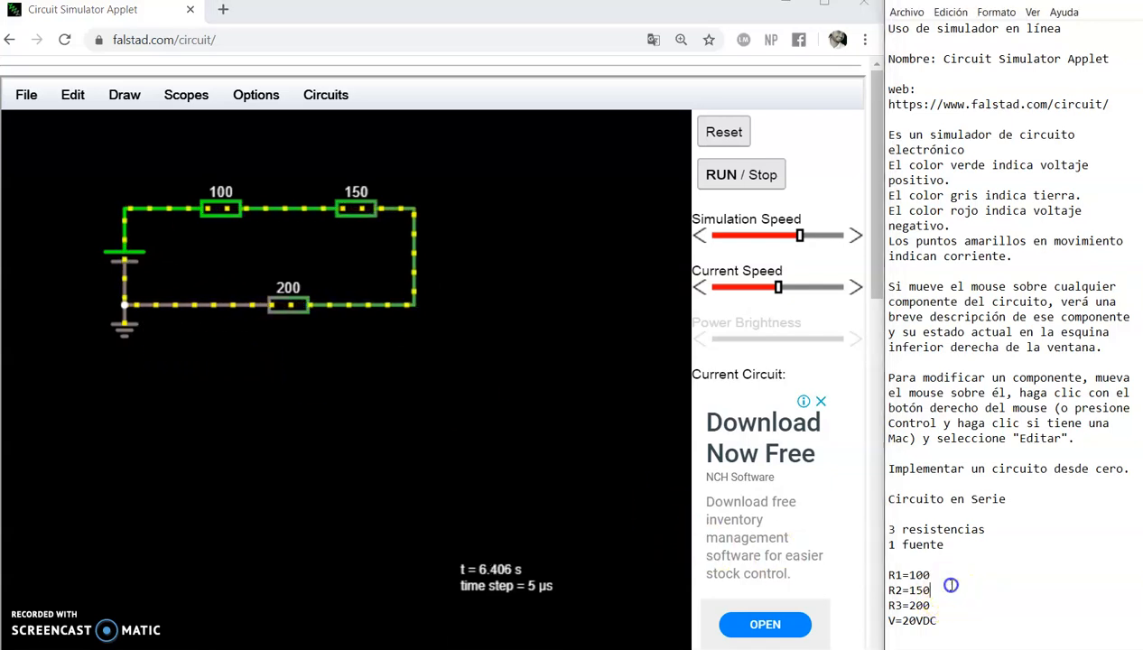
left_click(952, 623)
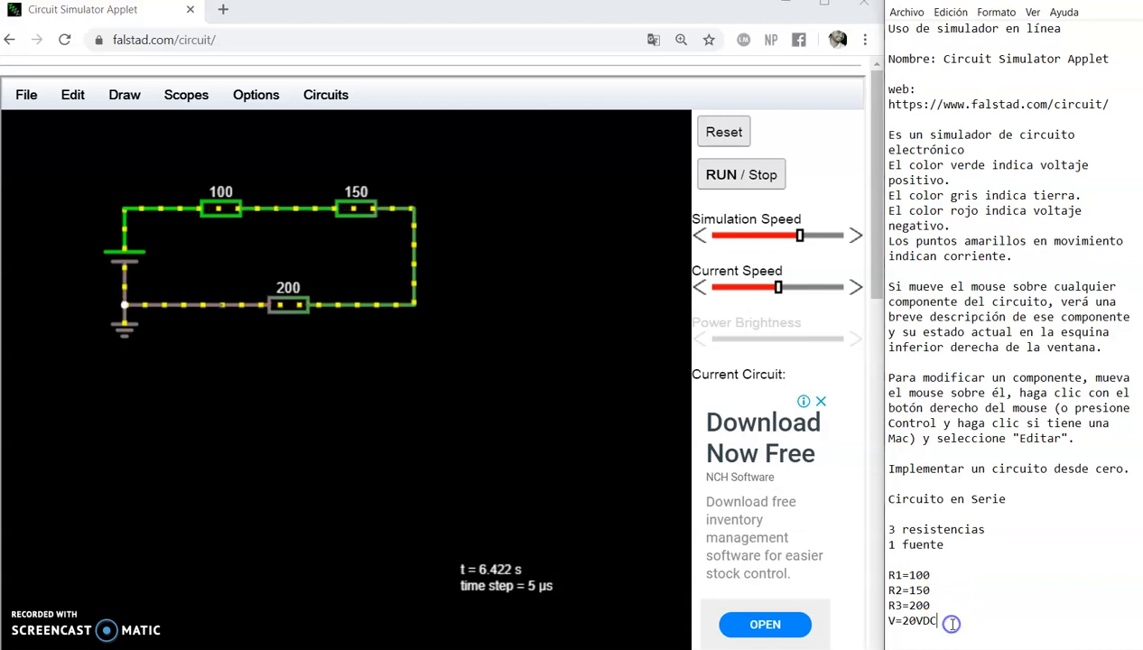
double_click(122, 256)
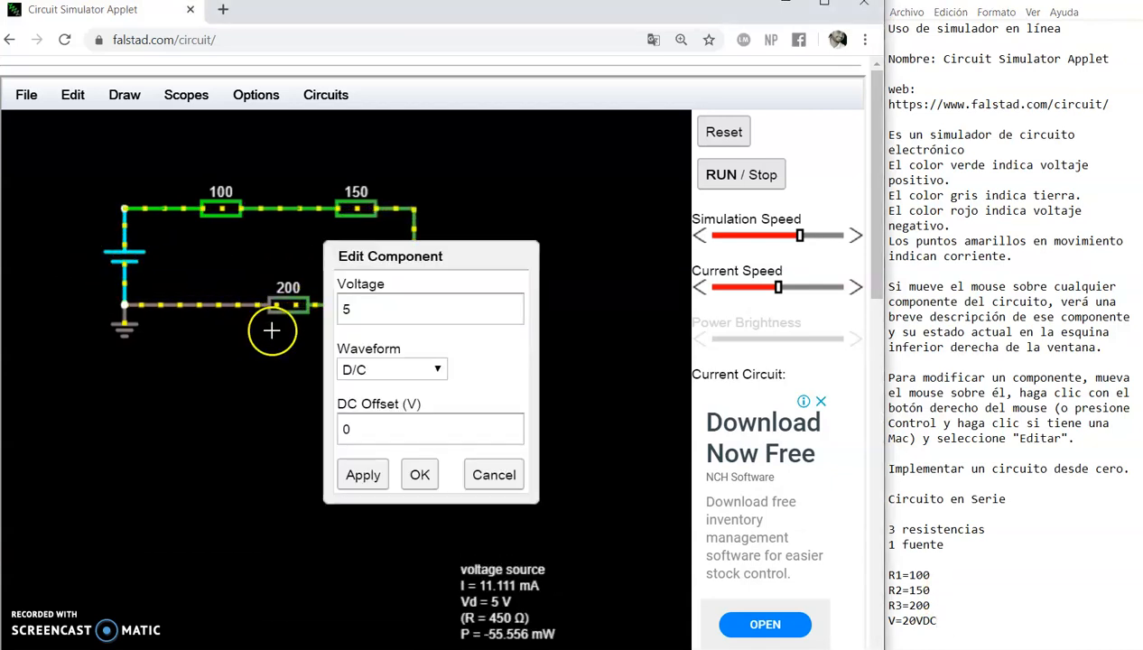
left_click(492, 477)
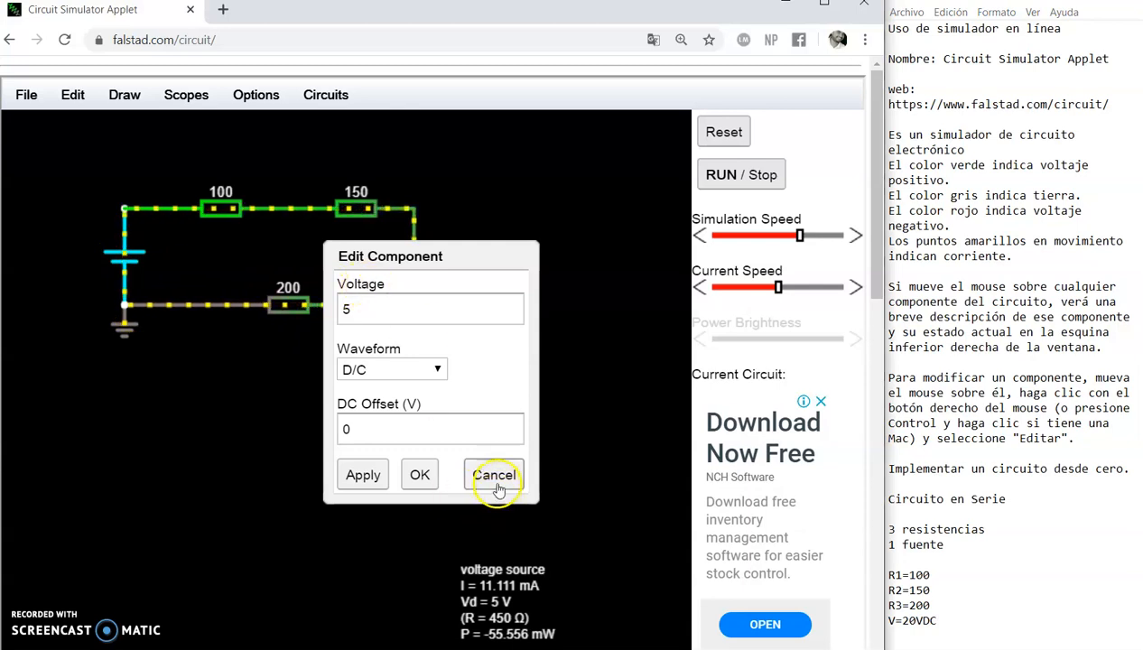
left_click(217, 255)
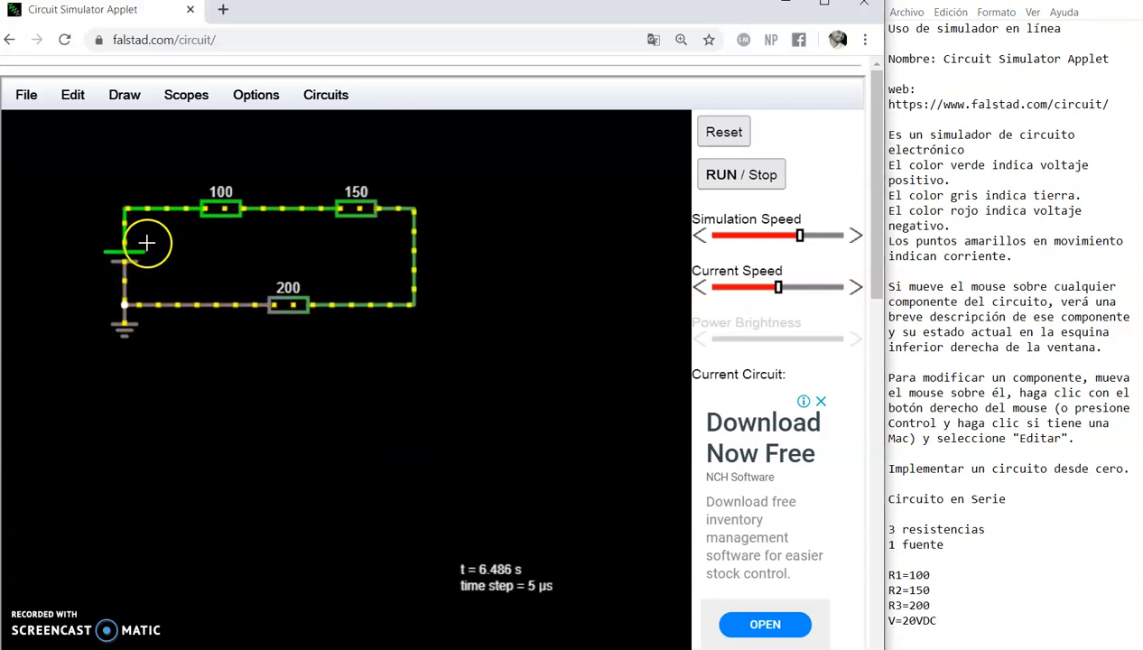
Set the DC voltage source to 20 V, keeping the D/C waveform and the 0 V offset.
mouse_move(127, 261)
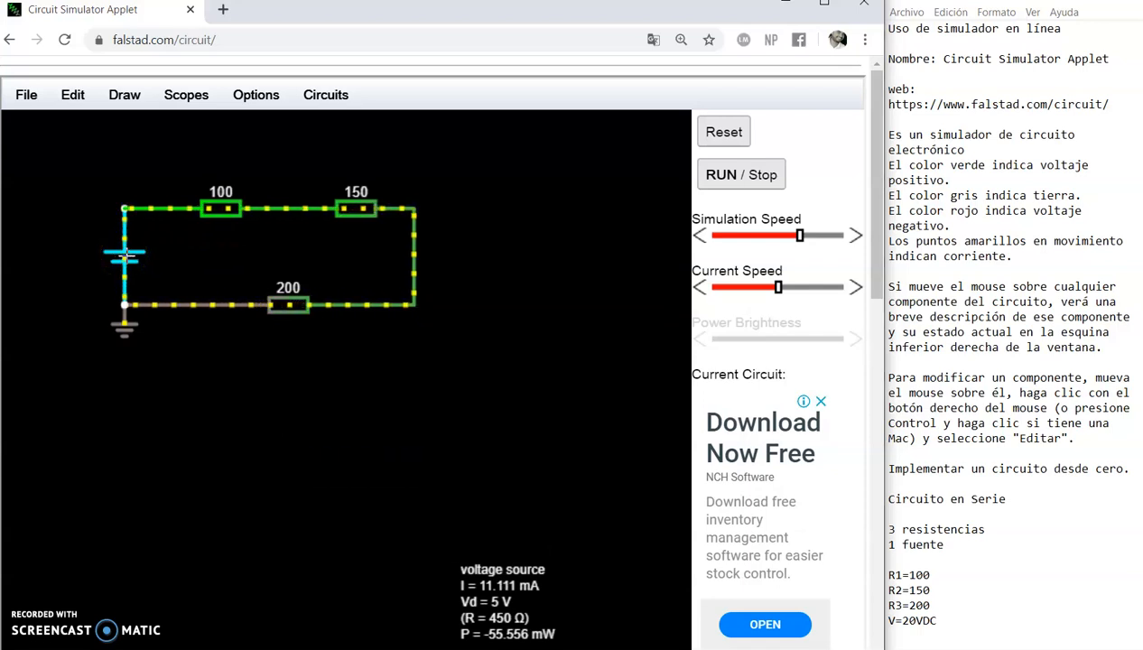
double_click(126, 256)
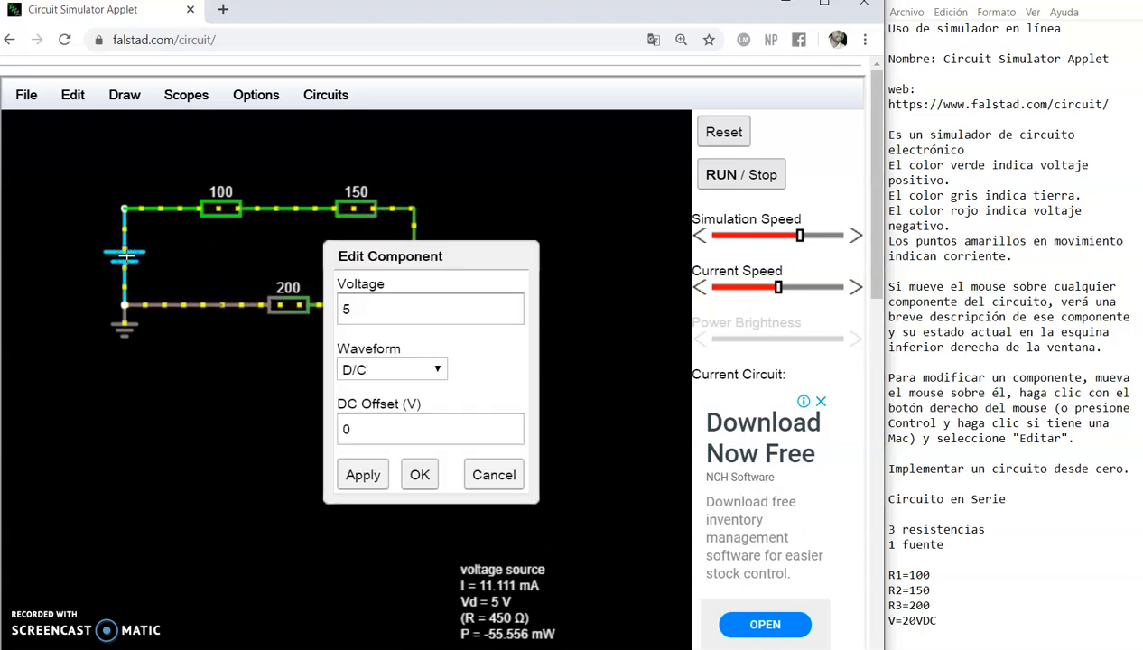
left_click(345, 305)
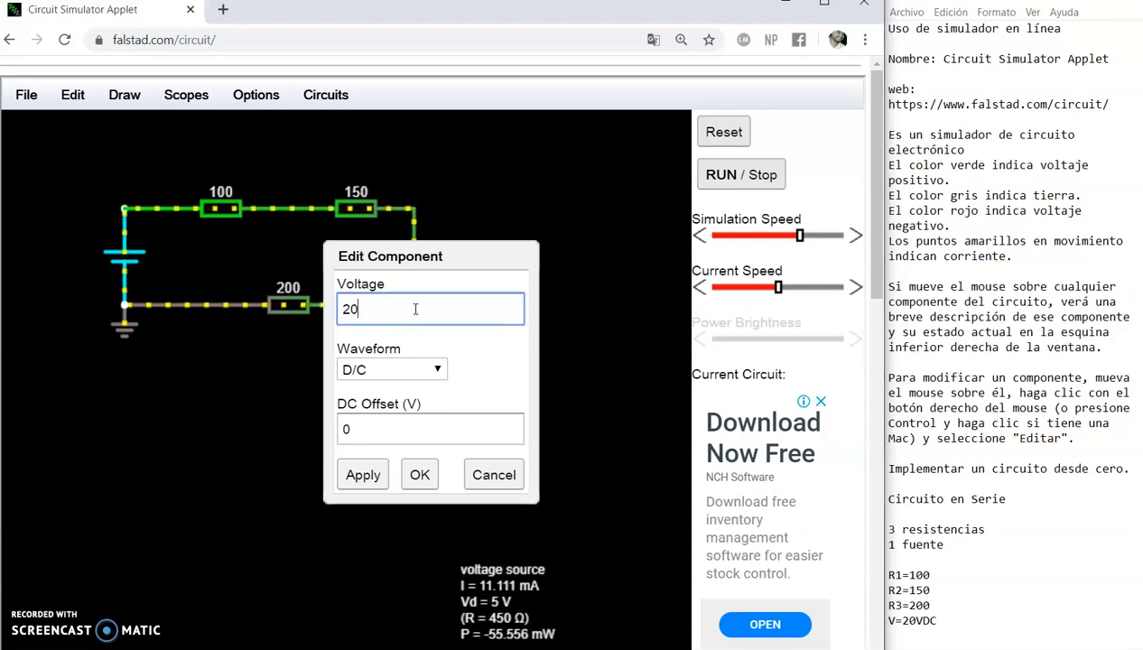
left_click(480, 345)
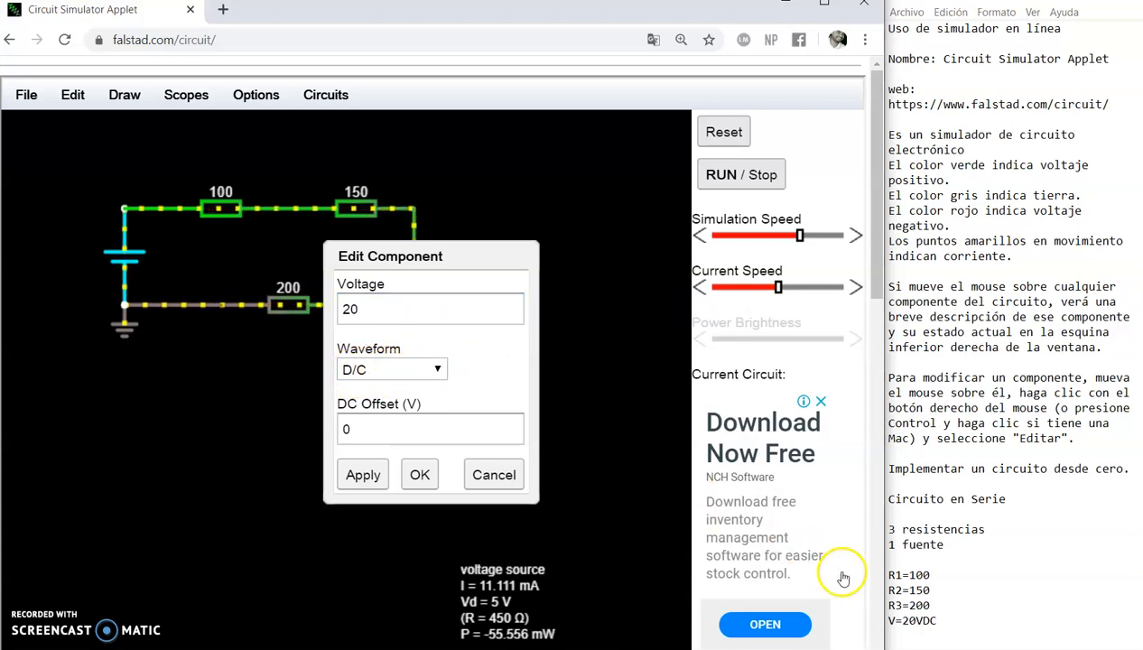
left_click(429, 479)
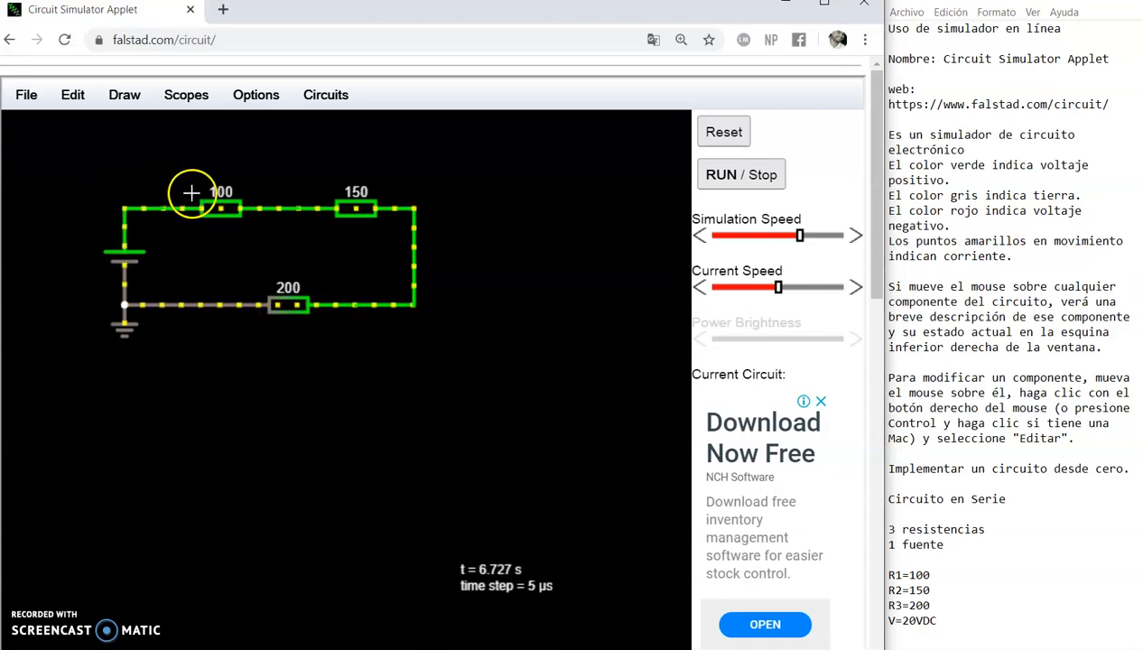
left_click_drag(428, 269, 446, 328)
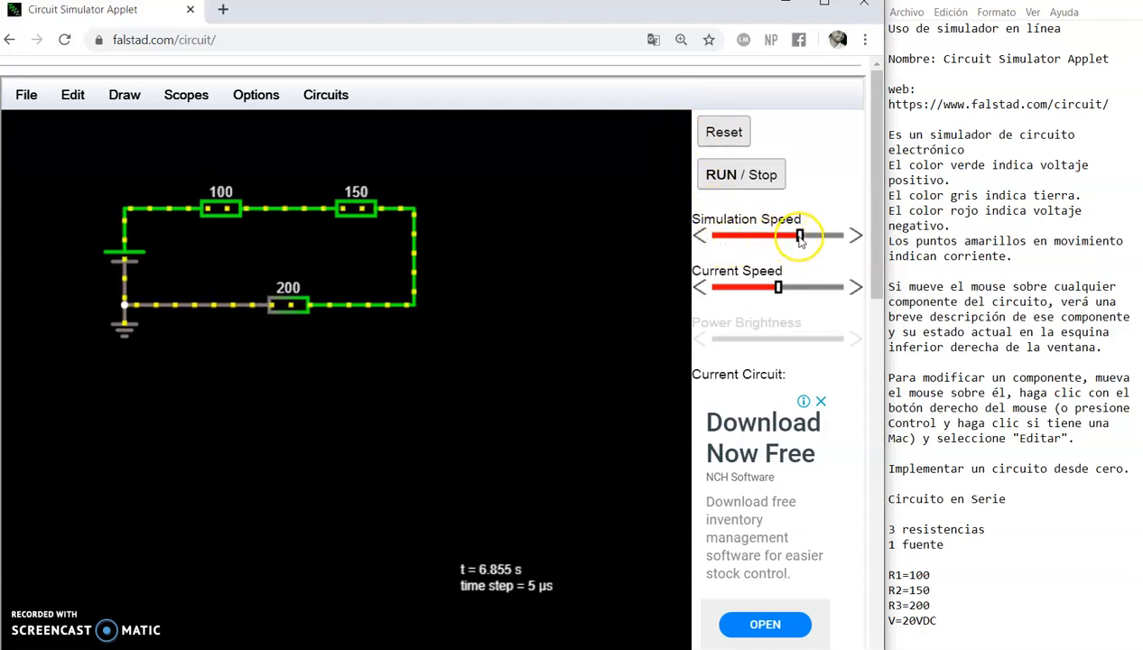
Try a much slower simulation speed and a slightly slower current speed, and bring both back close to their starting levels.
left_click_drag(800, 237, 732, 240)
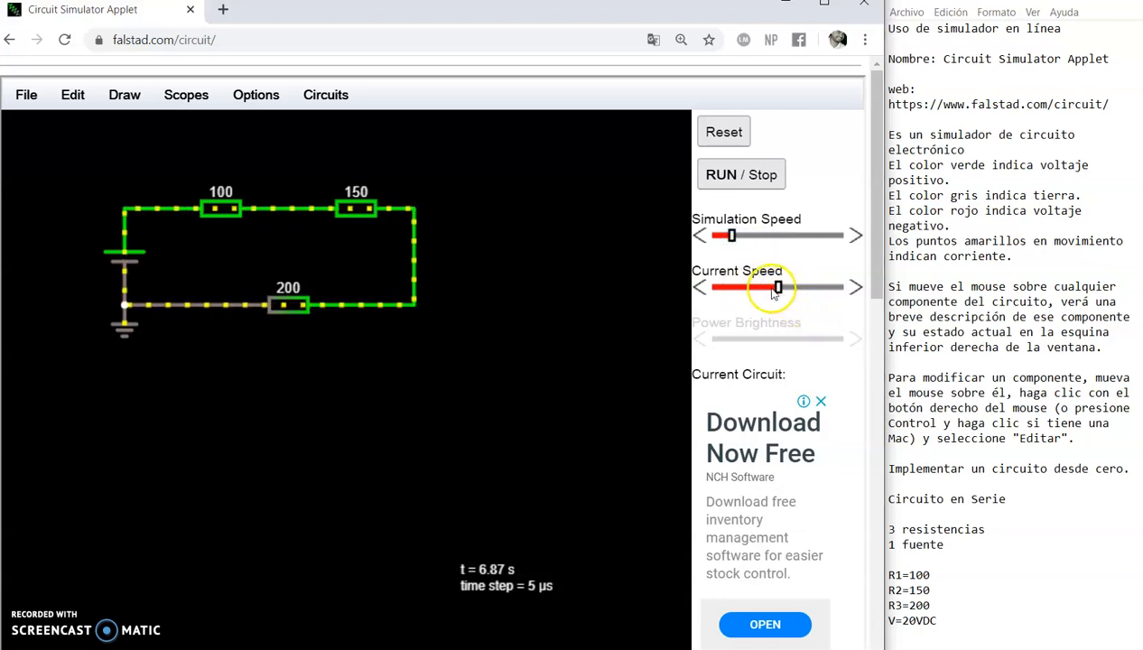
left_click(780, 289)
left_click_drag(778, 288, 765, 287)
left_click(732, 237)
left_click_drag(734, 238, 794, 242)
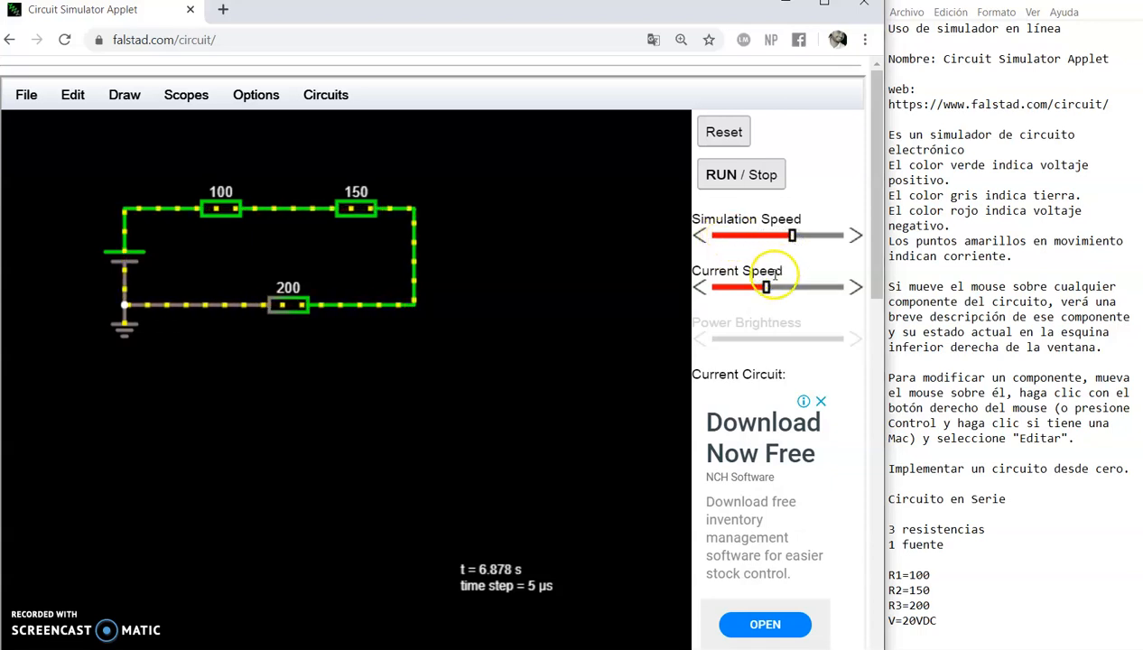
left_click(767, 289)
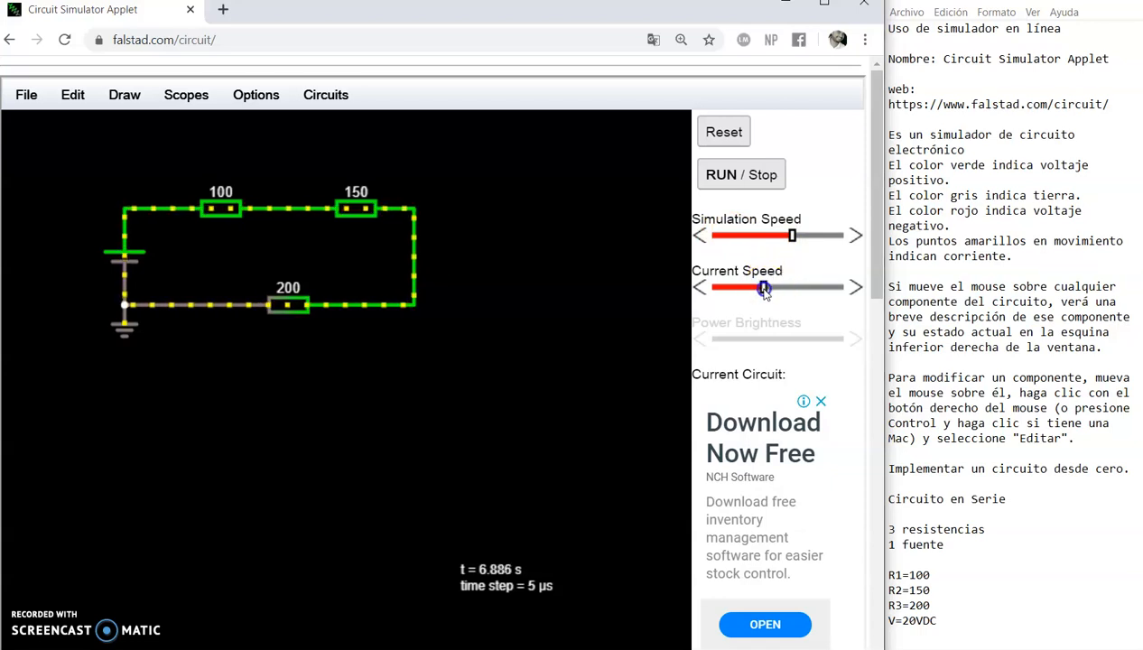
mouse_move(764, 293)
left_mouse_down()
mouse_move(727, 295)
mouse_move(798, 291)
mouse_move(769, 291)
left_mouse_up()
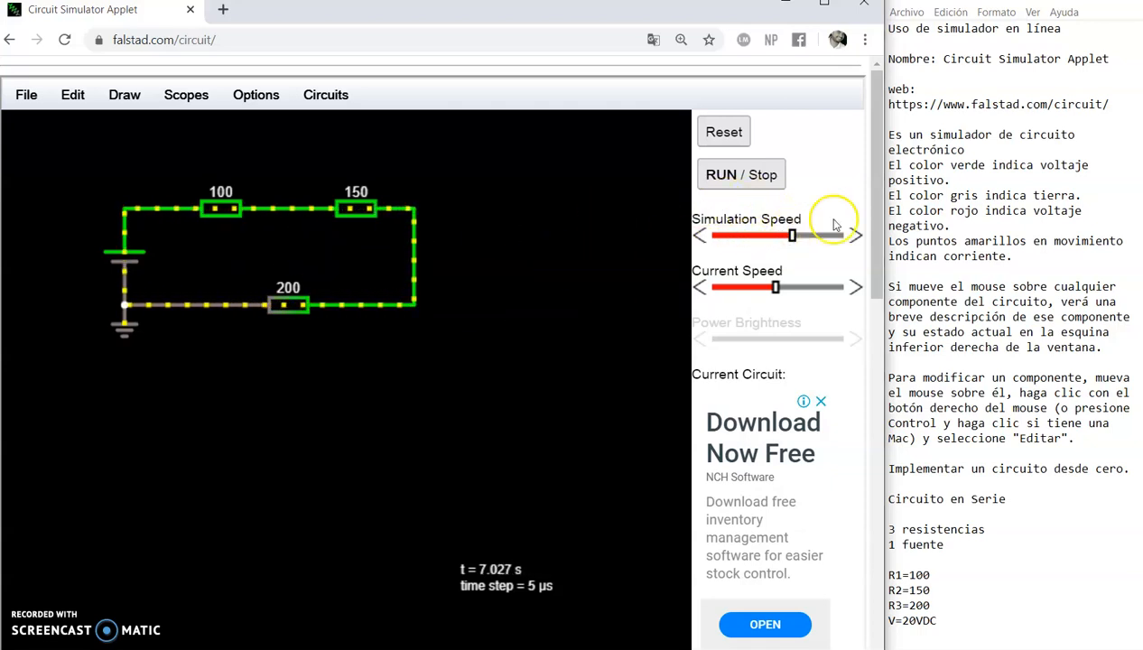
Stop the simulation and start it running again.
left_click(739, 175)
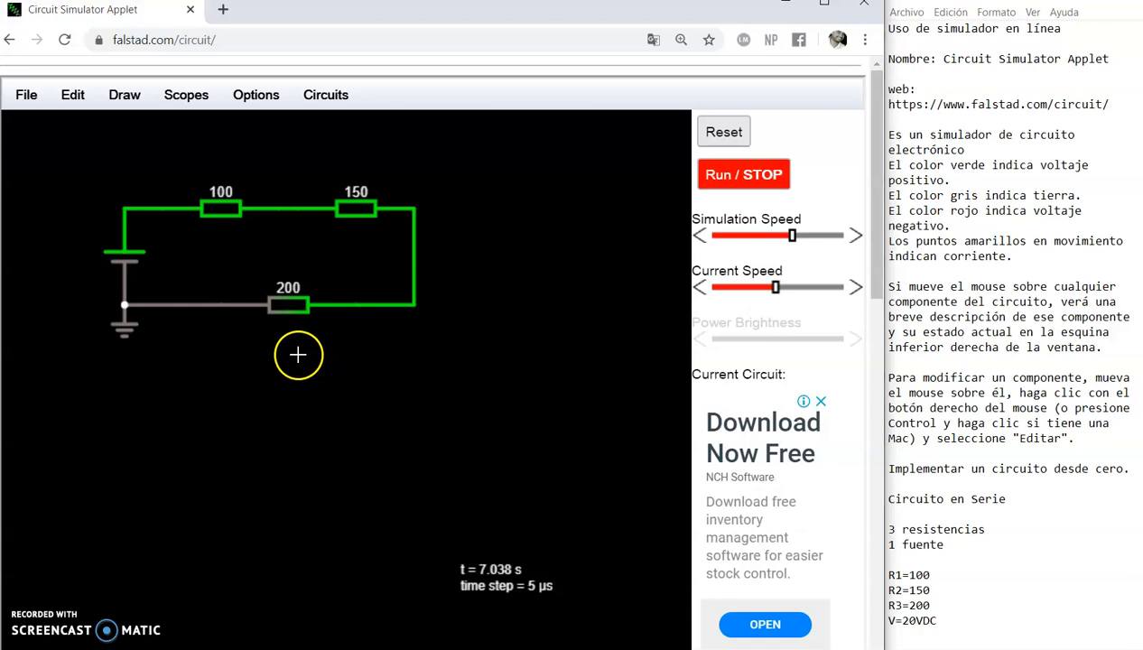
left_click(734, 177)
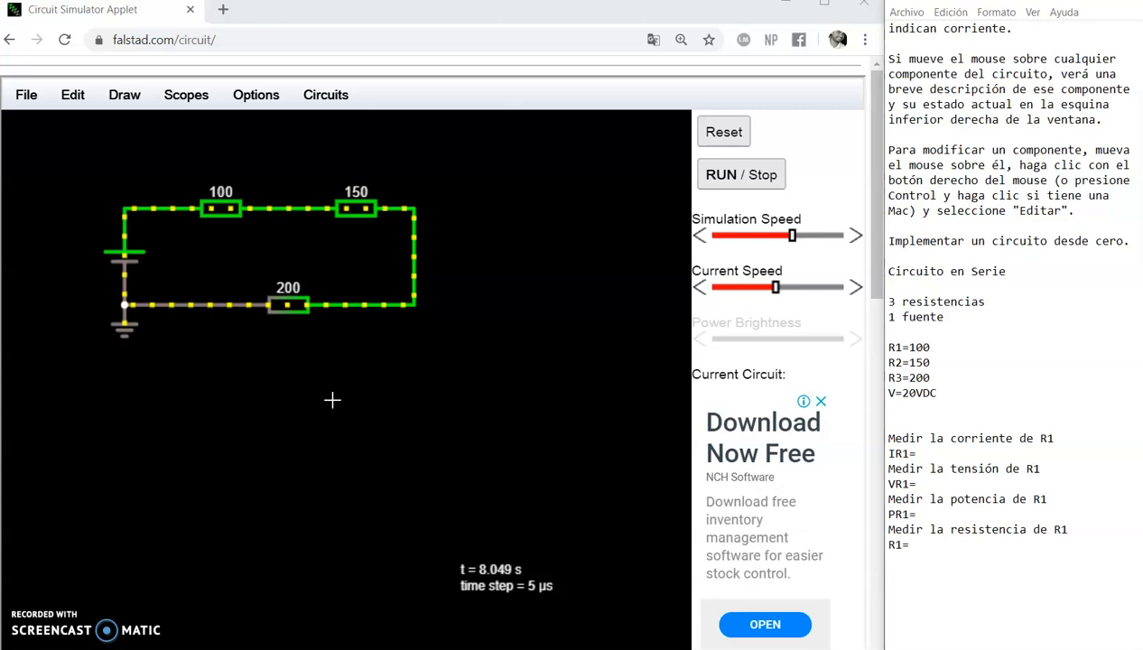
Read the current through the 100 Ω resistor and record it in the notes as IR1=44.44mA.
left_click(942, 456)
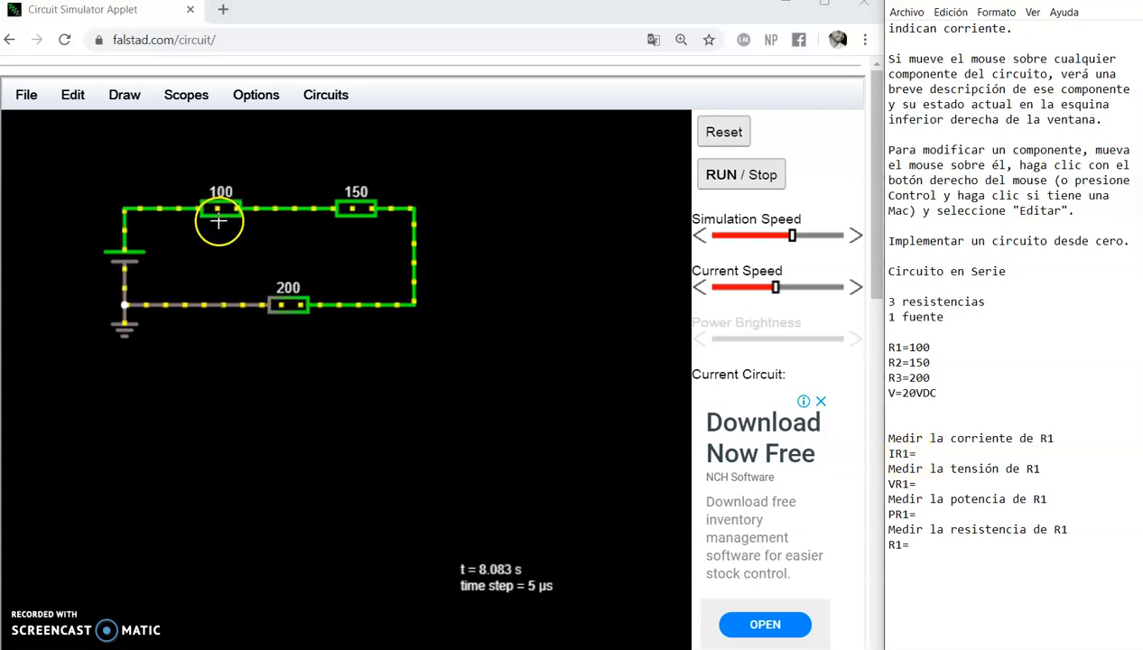
mouse_move(219, 210)
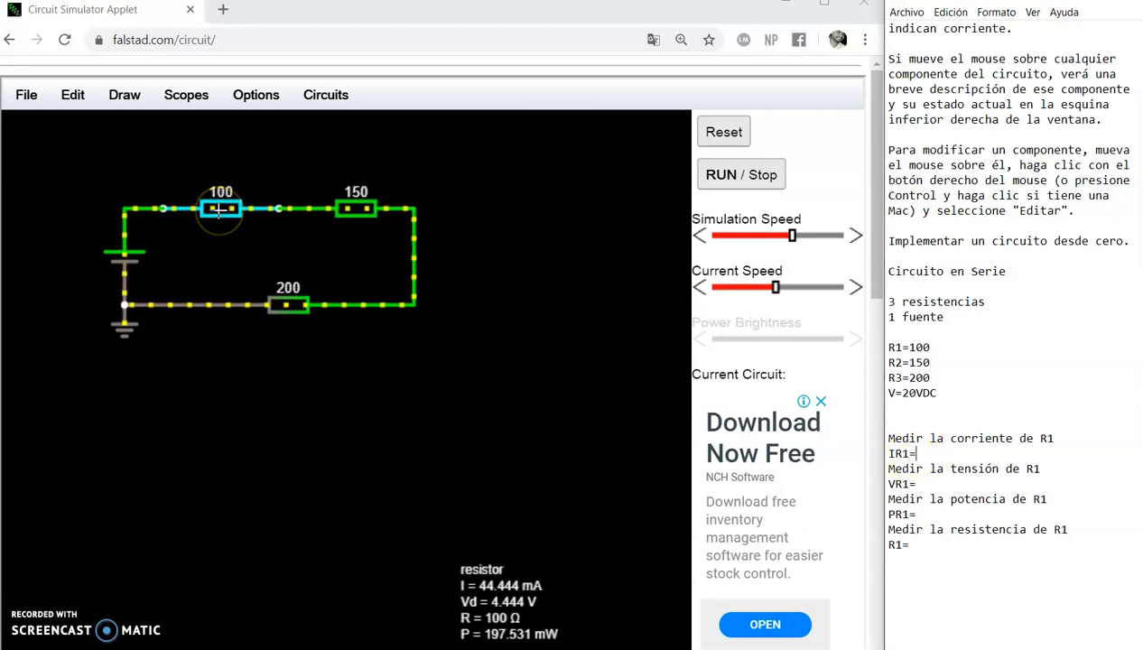
left_click(218, 209)
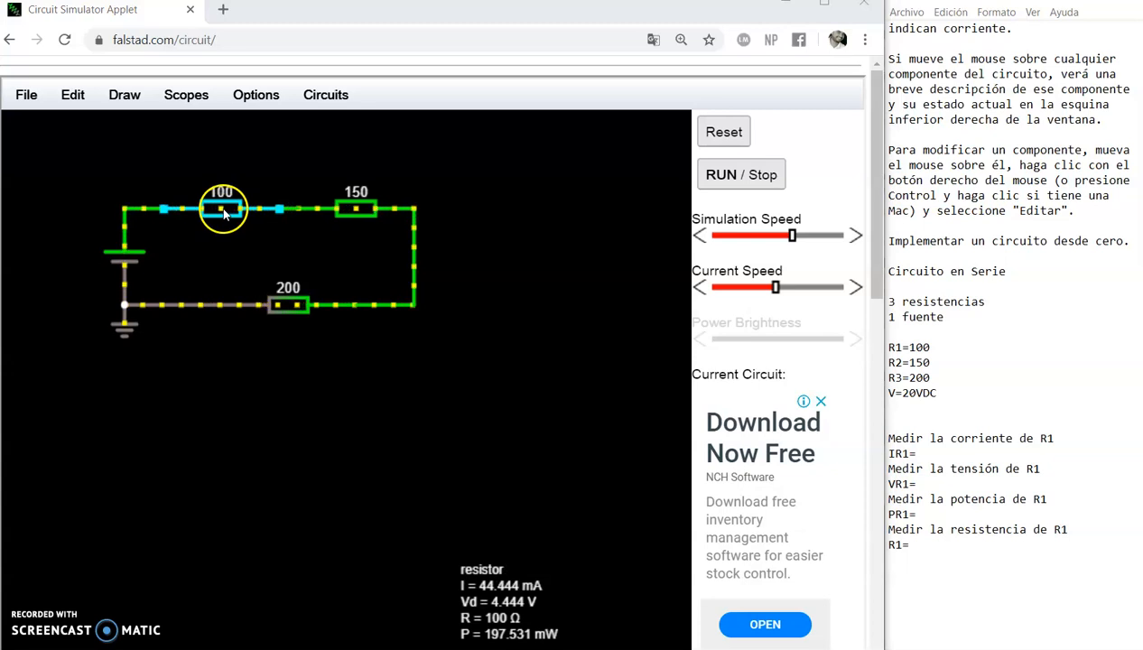
left_click(224, 213)
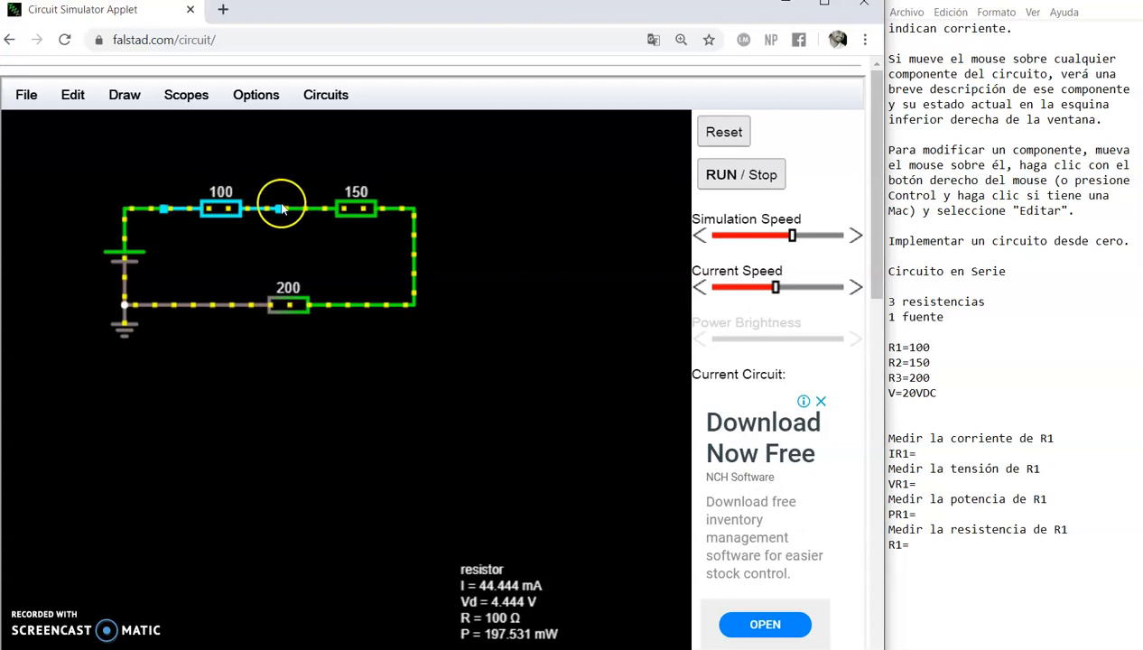
left_click(937, 458)
type("44.44mA")
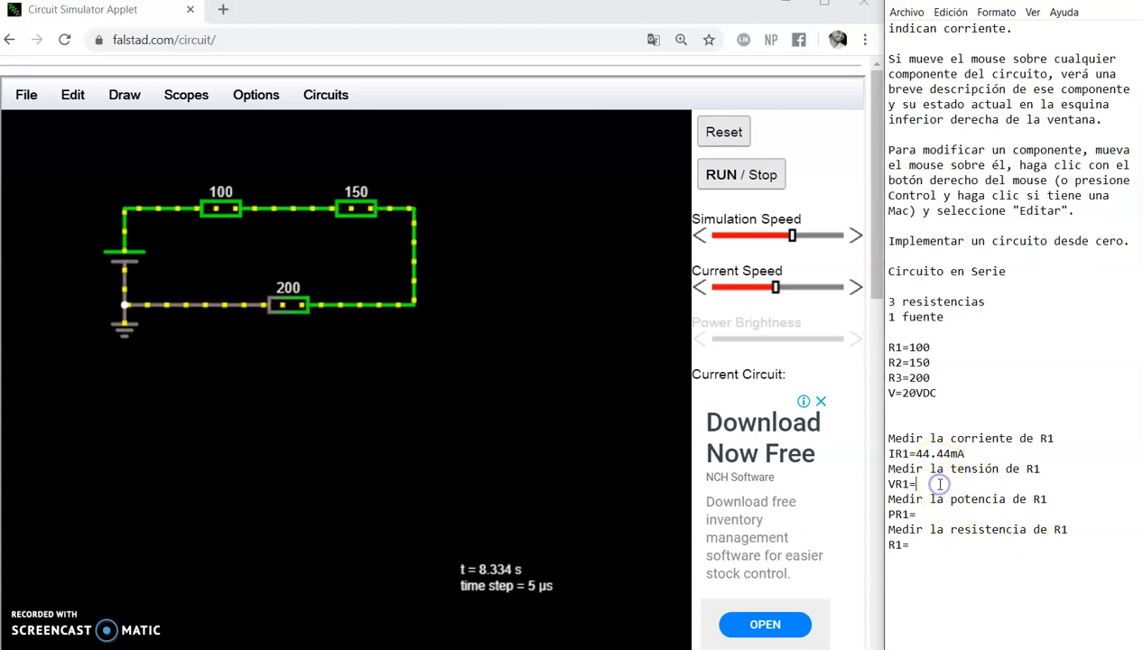
Read the voltage drop across the 100 Ω resistor and record it in the notes as VR1=4.44V.
left_click(221, 210)
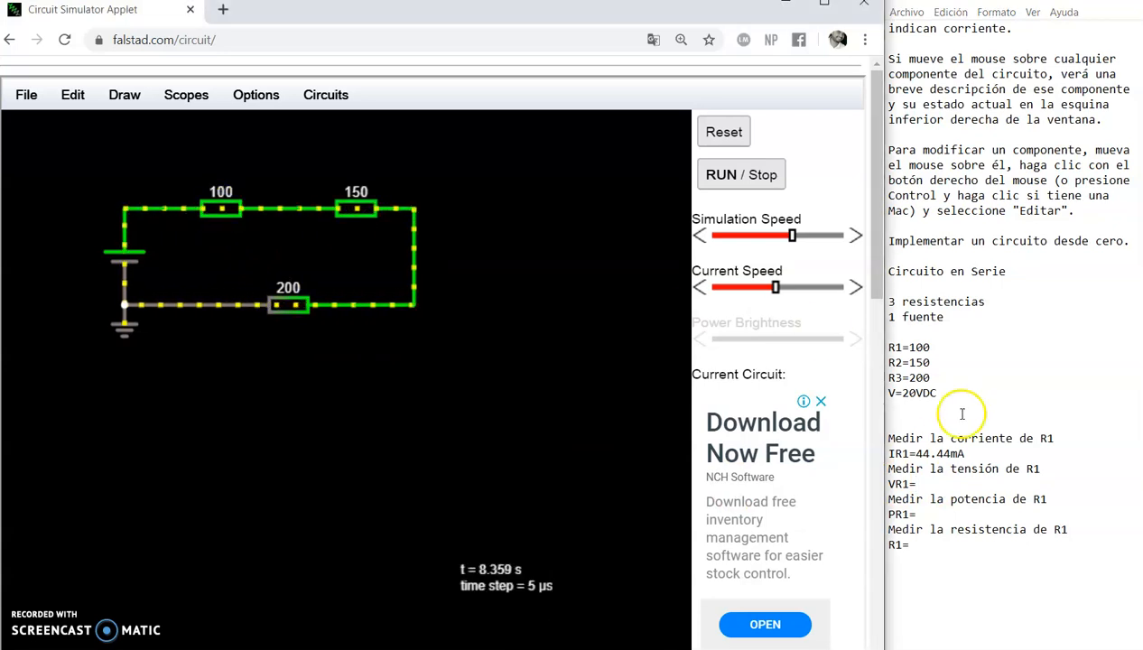
left_click(936, 486)
type("4.44V")
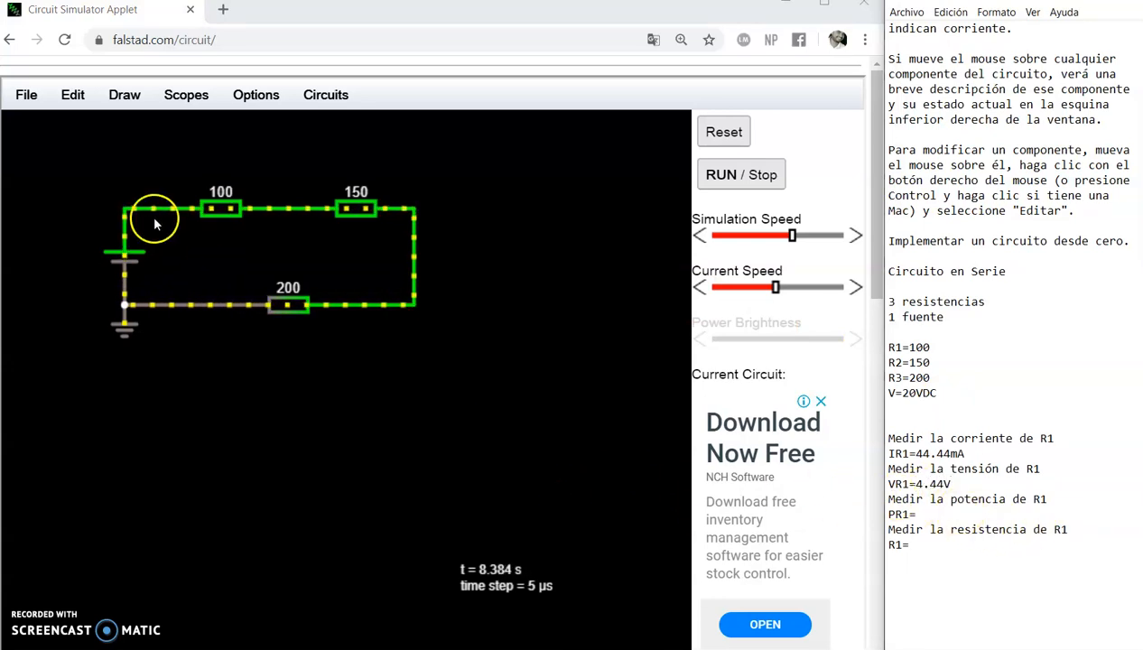
Read the power of the 100 Ω resistor and record it in the notes as PR1=197.53mW.
left_click(214, 208)
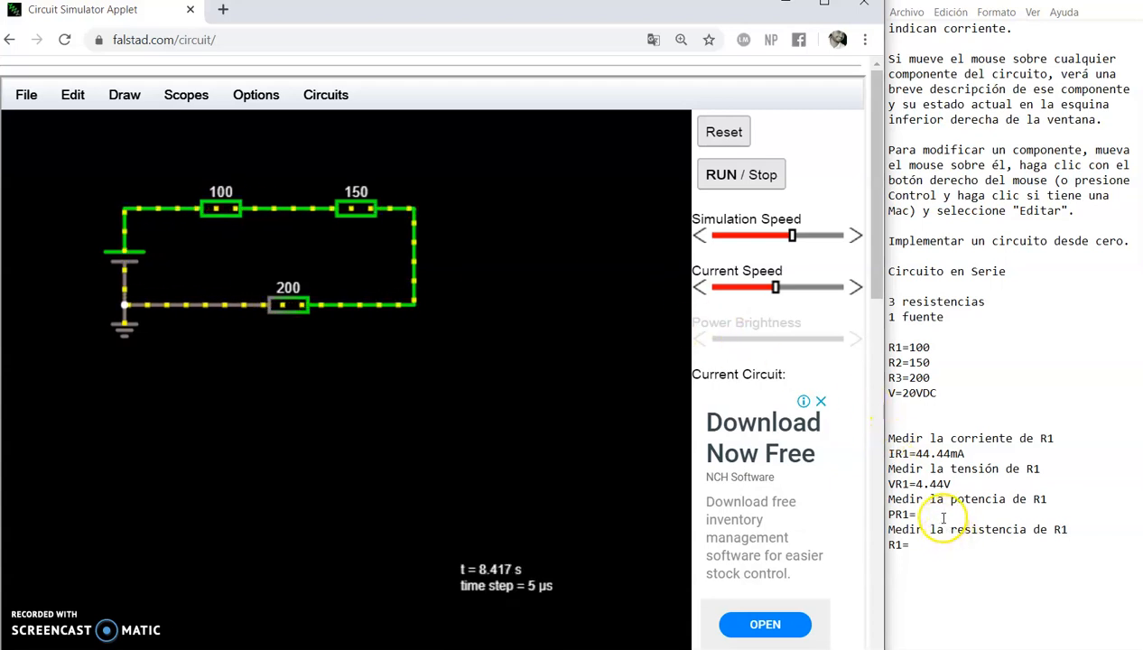
mouse_move(232, 217)
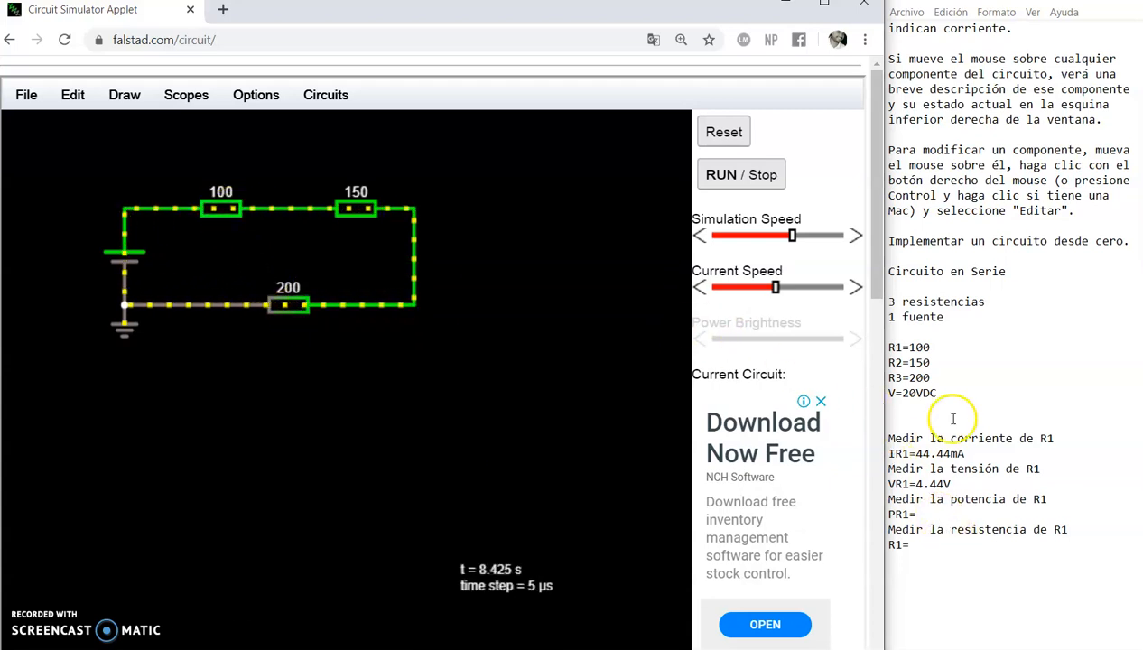
left_click(925, 514)
type("197.53mW")
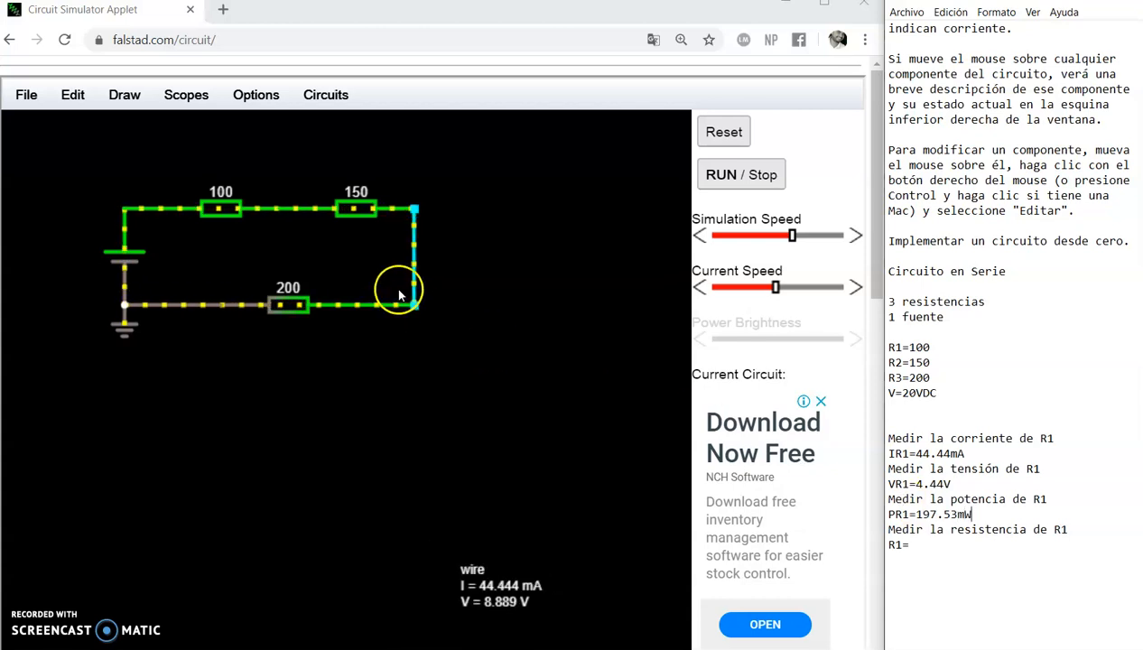
Read the resistance of the 100 Ω resistor and record it in the notes as R1=100 Ohms.
mouse_move(219, 208)
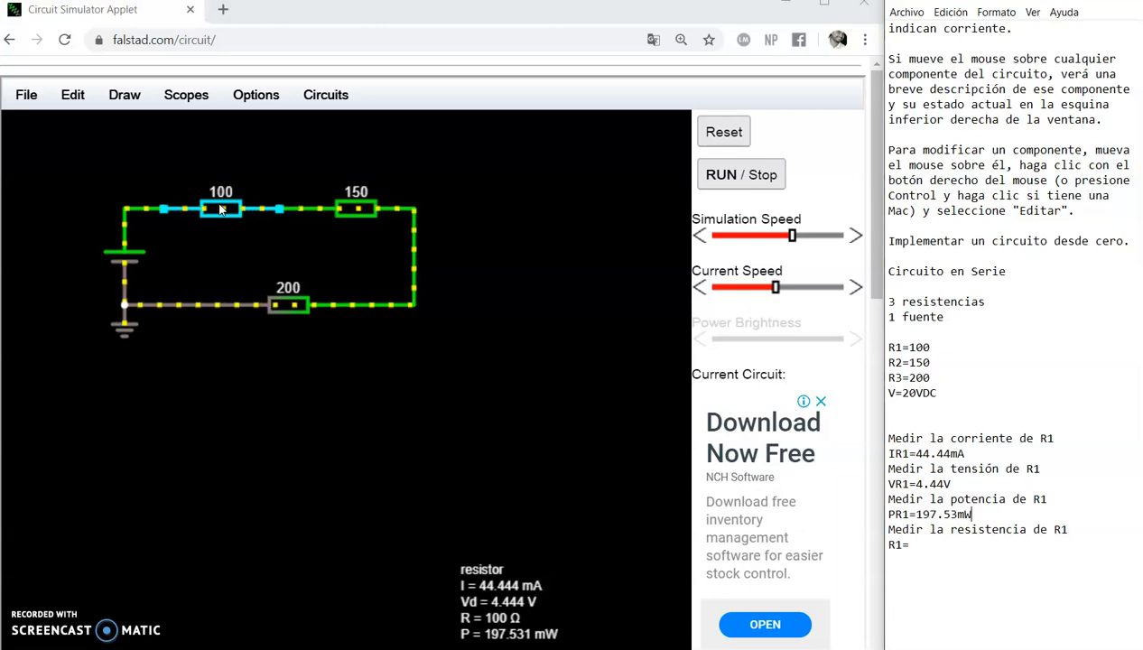
left_click(1039, 560)
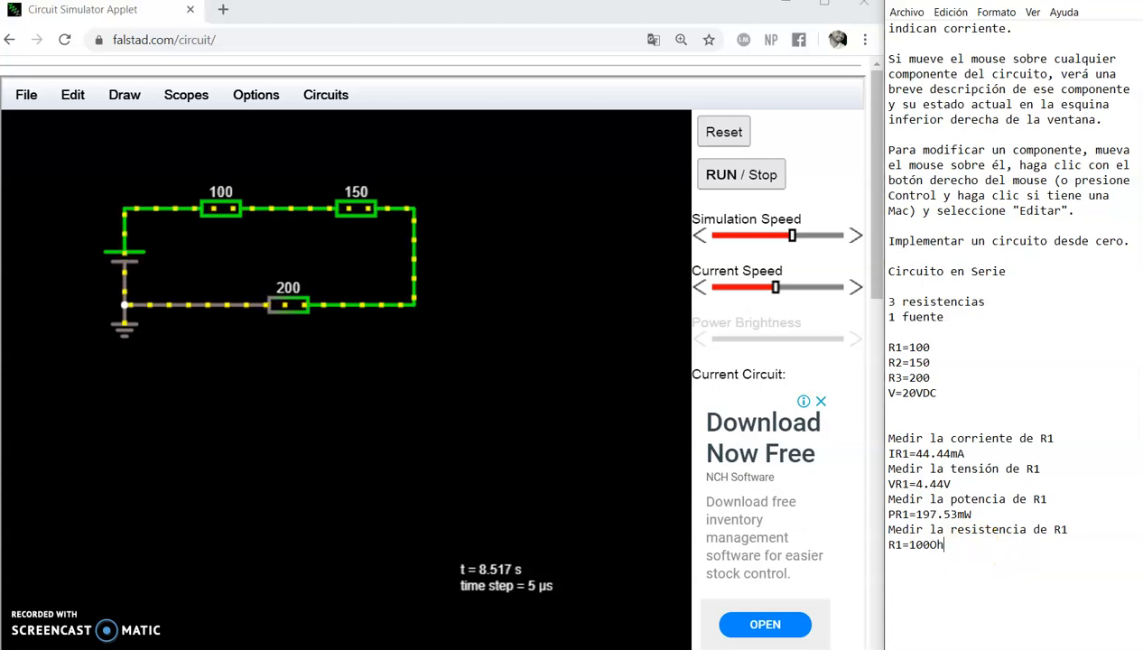
left_click(928, 545)
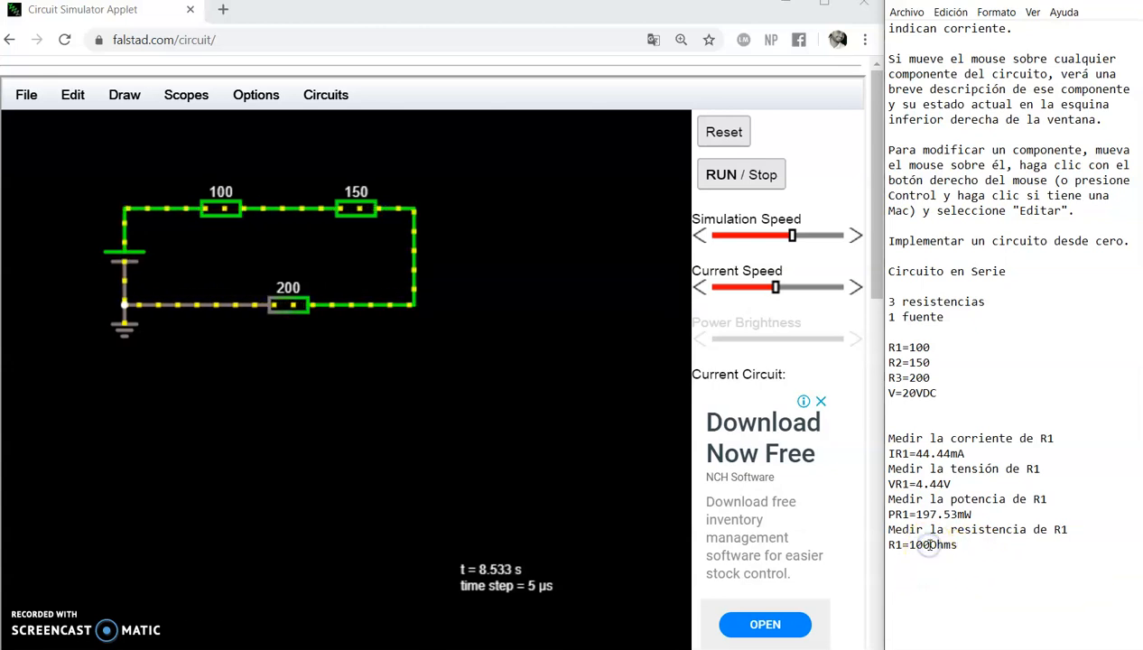
Examine the current, voltage and power readings of the 200 Ω resistor, the 150 Ω resistor and the voltage source.
mouse_move(291, 306)
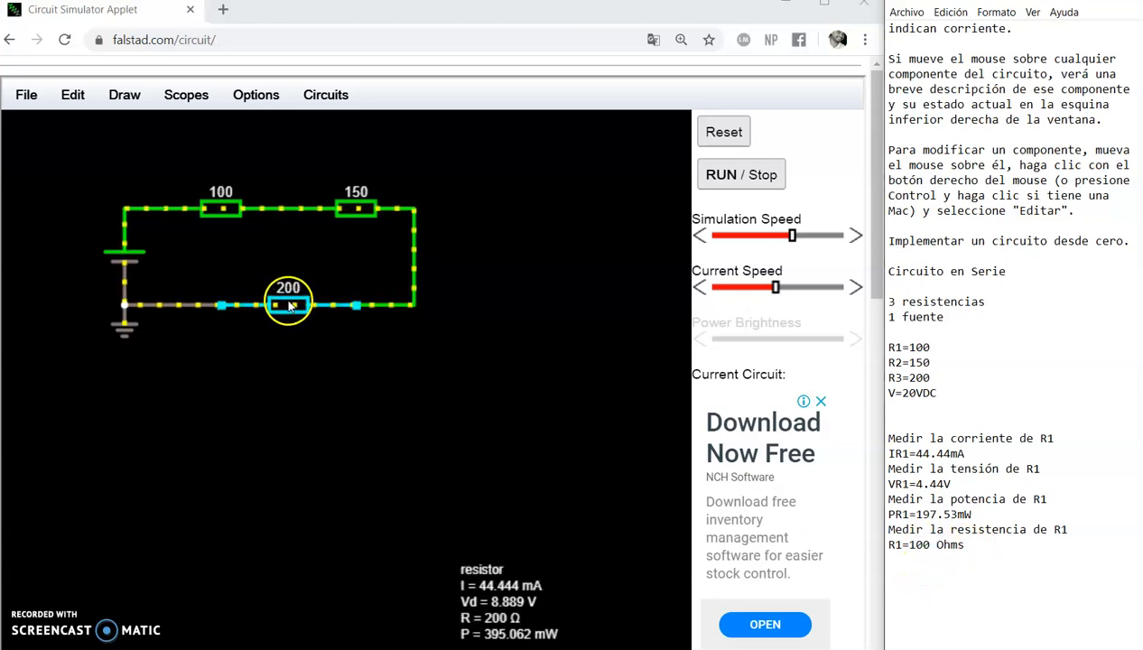
left_click(360, 194)
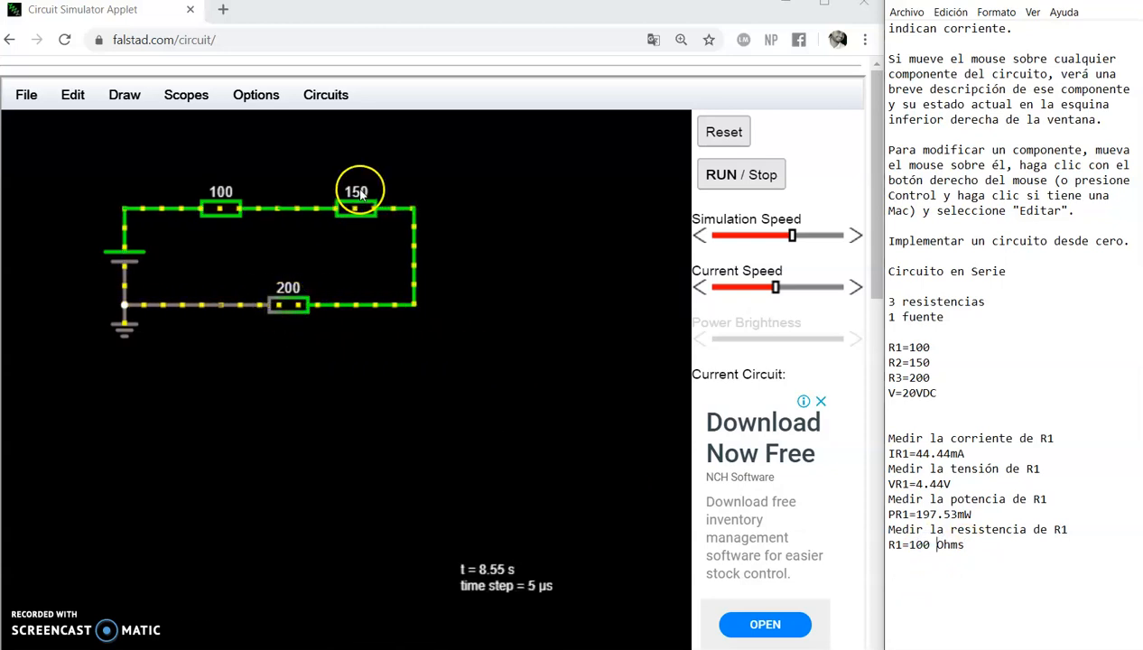
mouse_move(357, 212)
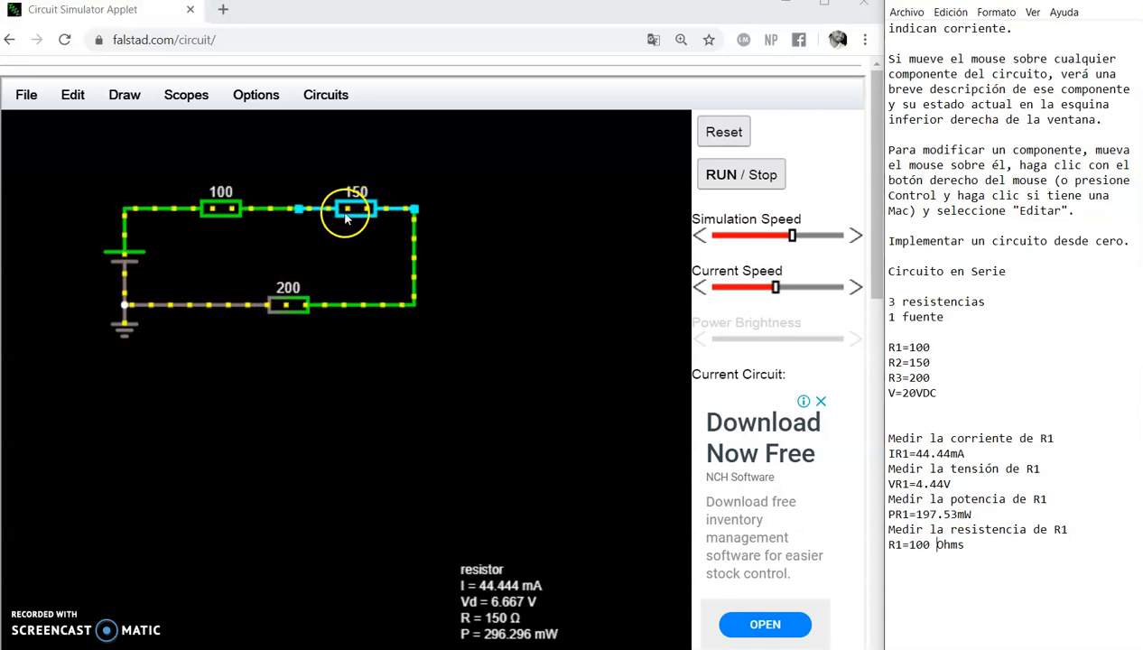
mouse_move(126, 260)
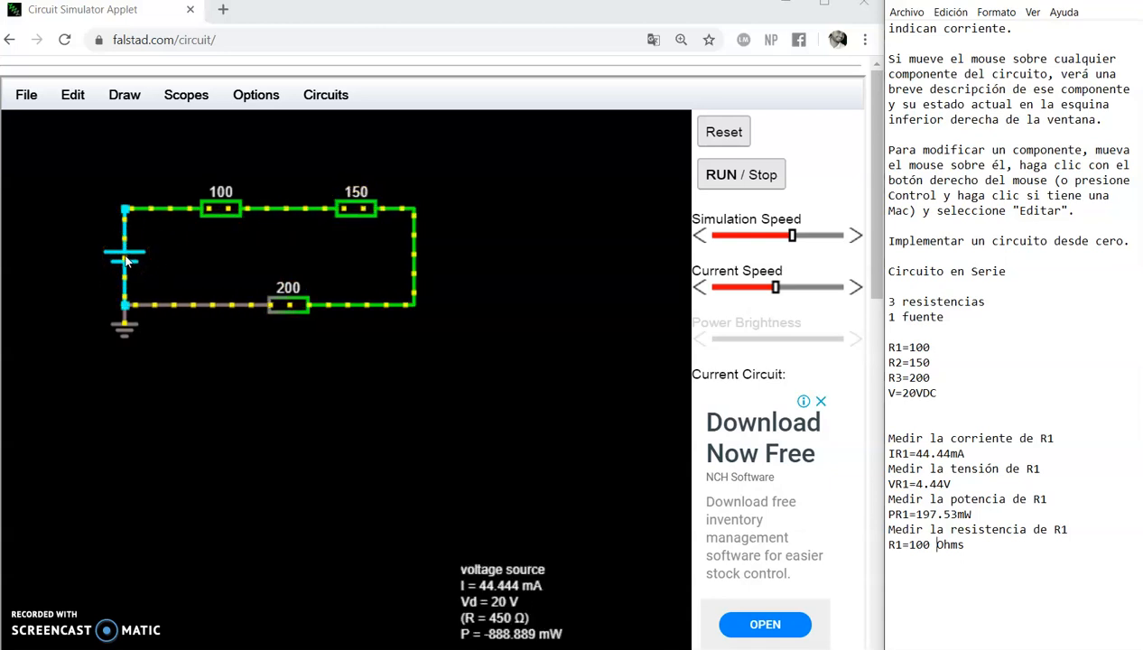